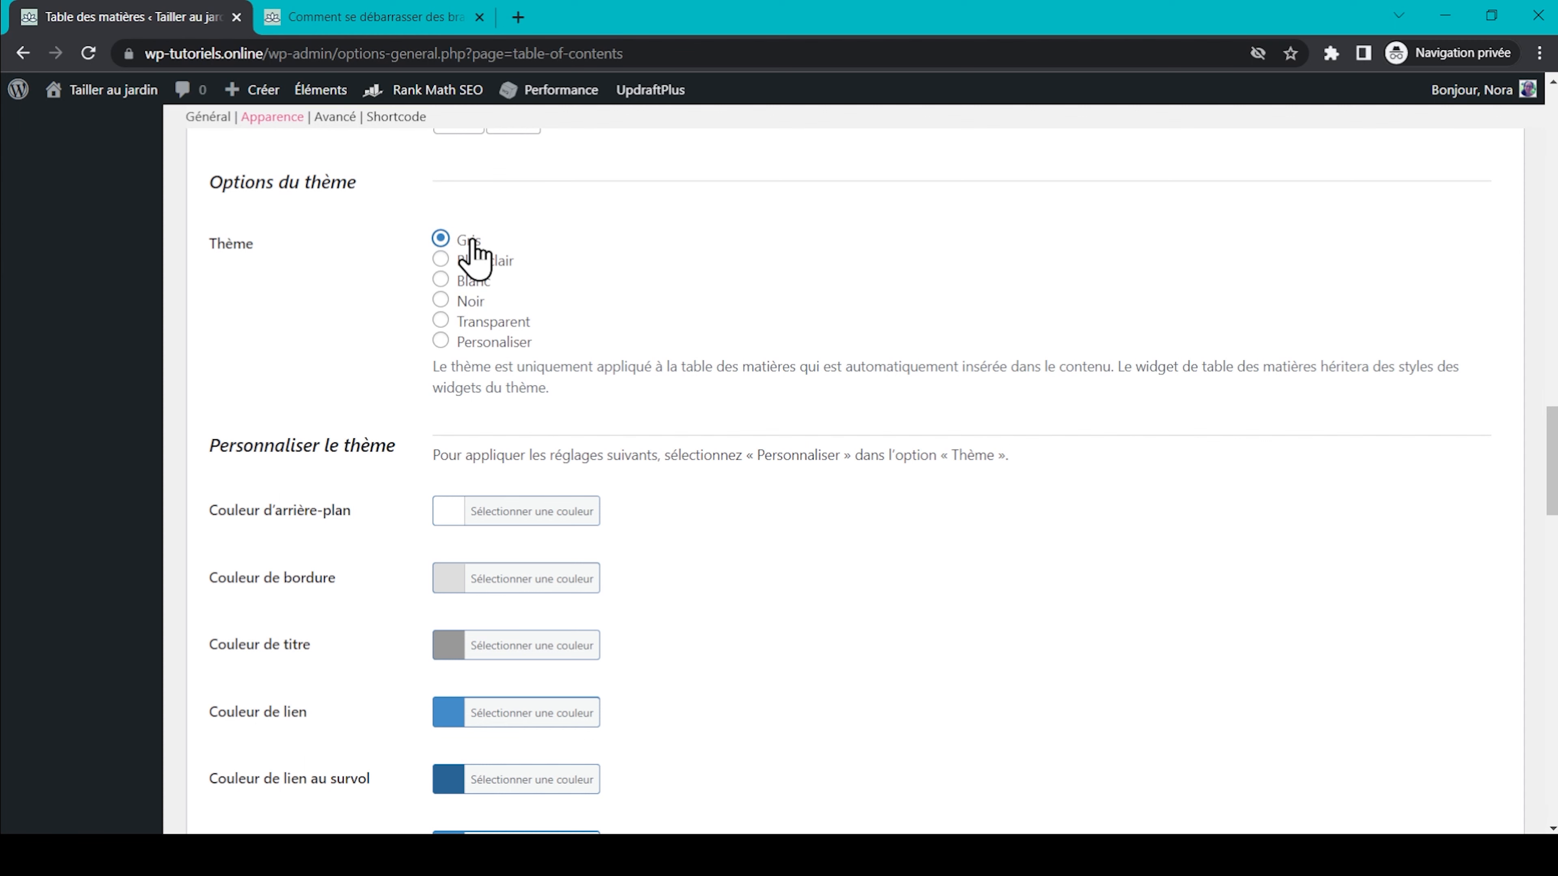
Set the table of contents theme to the custom option "Personaliser"
scroll(603, 269, "down", 1)
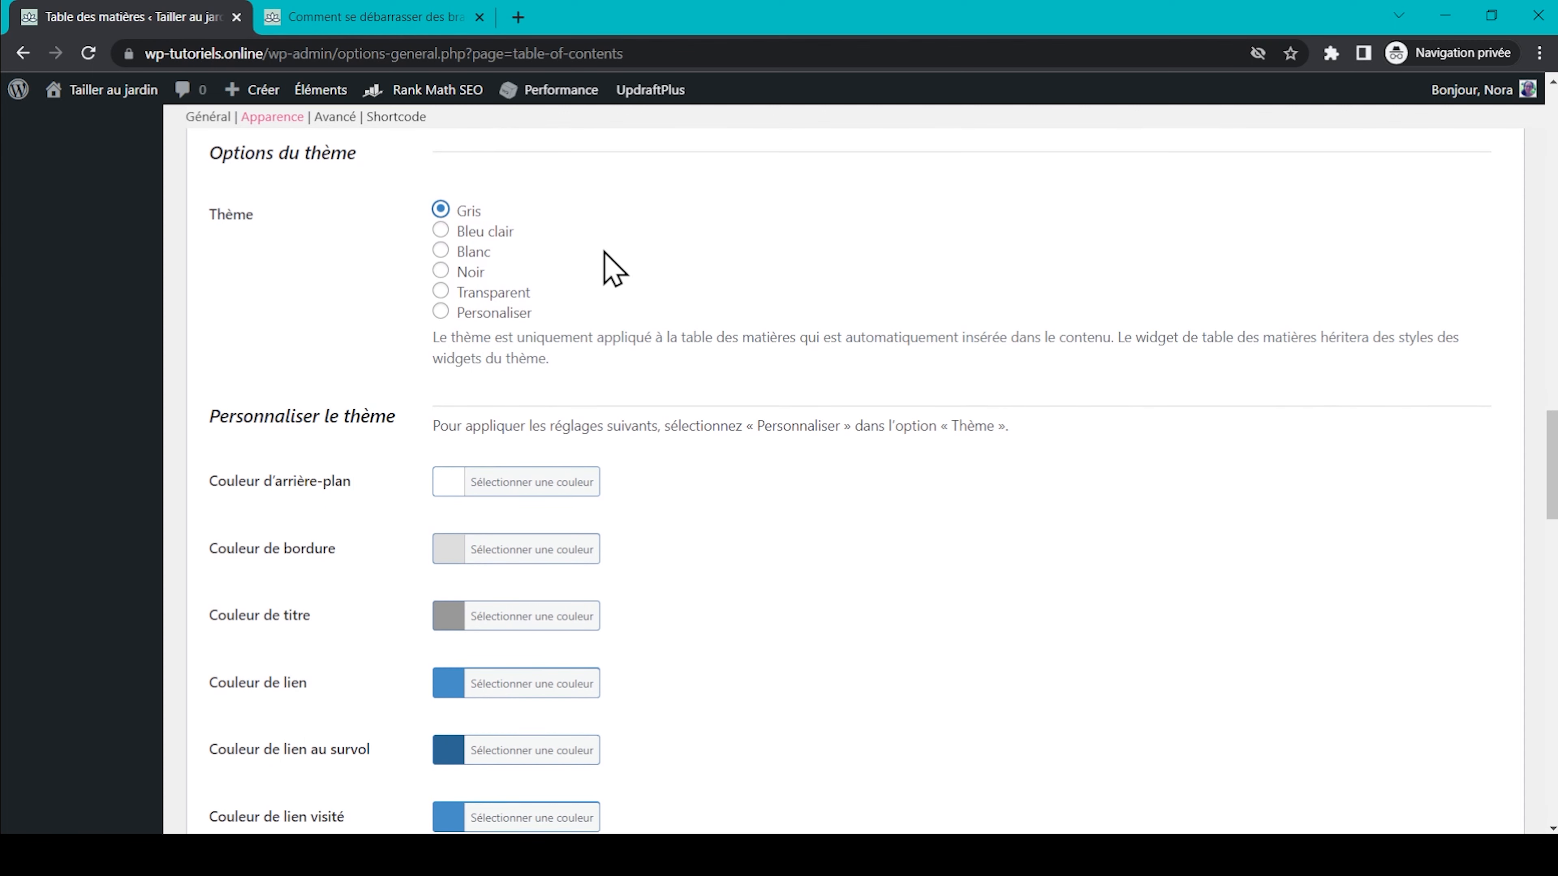
left_click(441, 304)
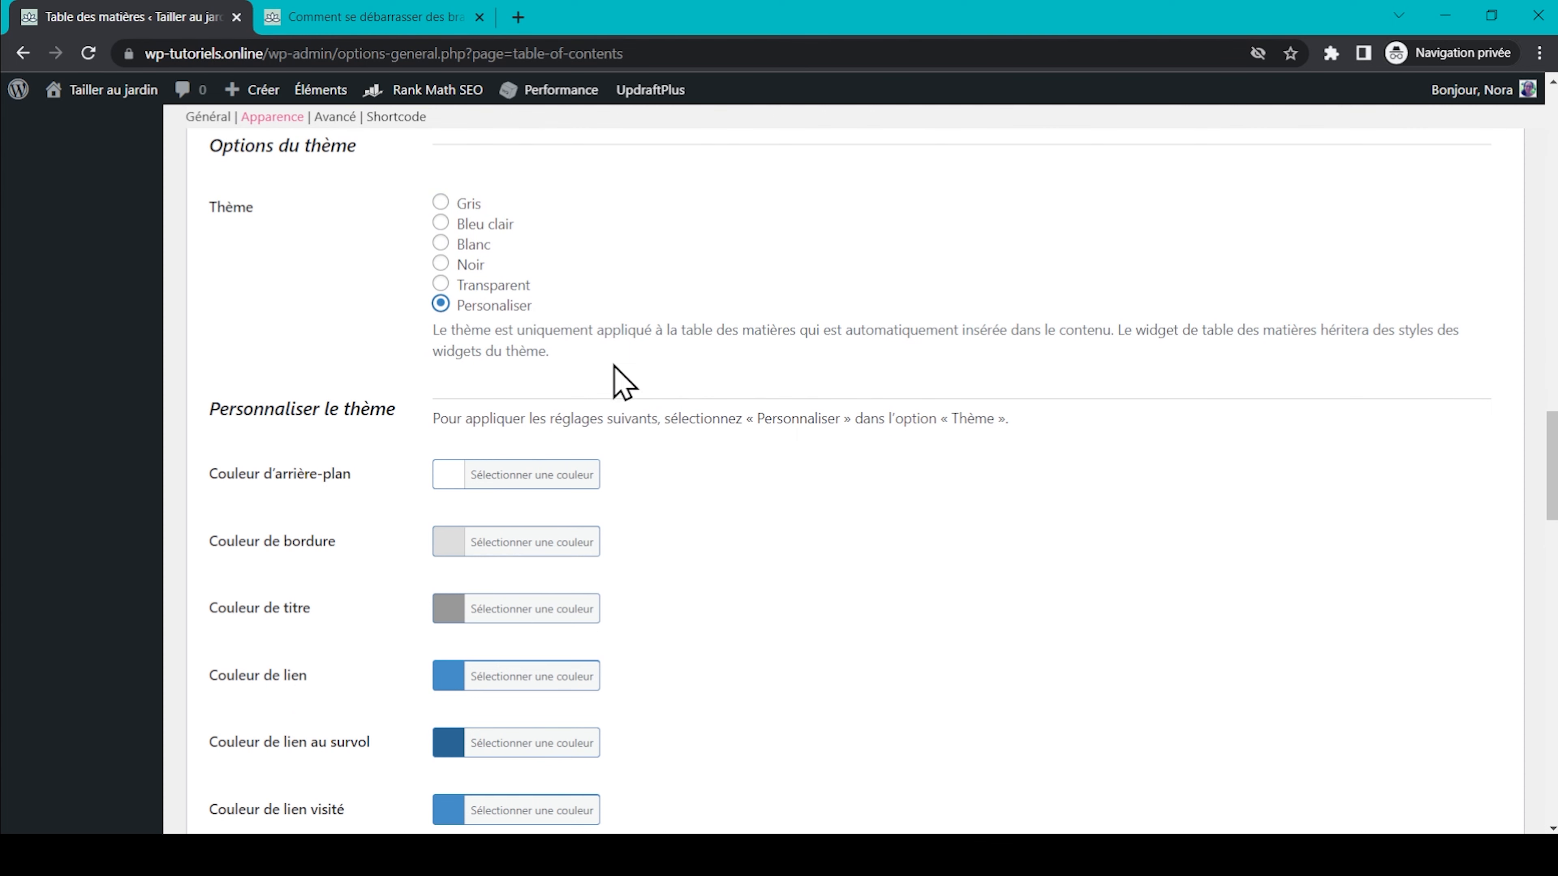
scroll(650, 396, "down", 2)
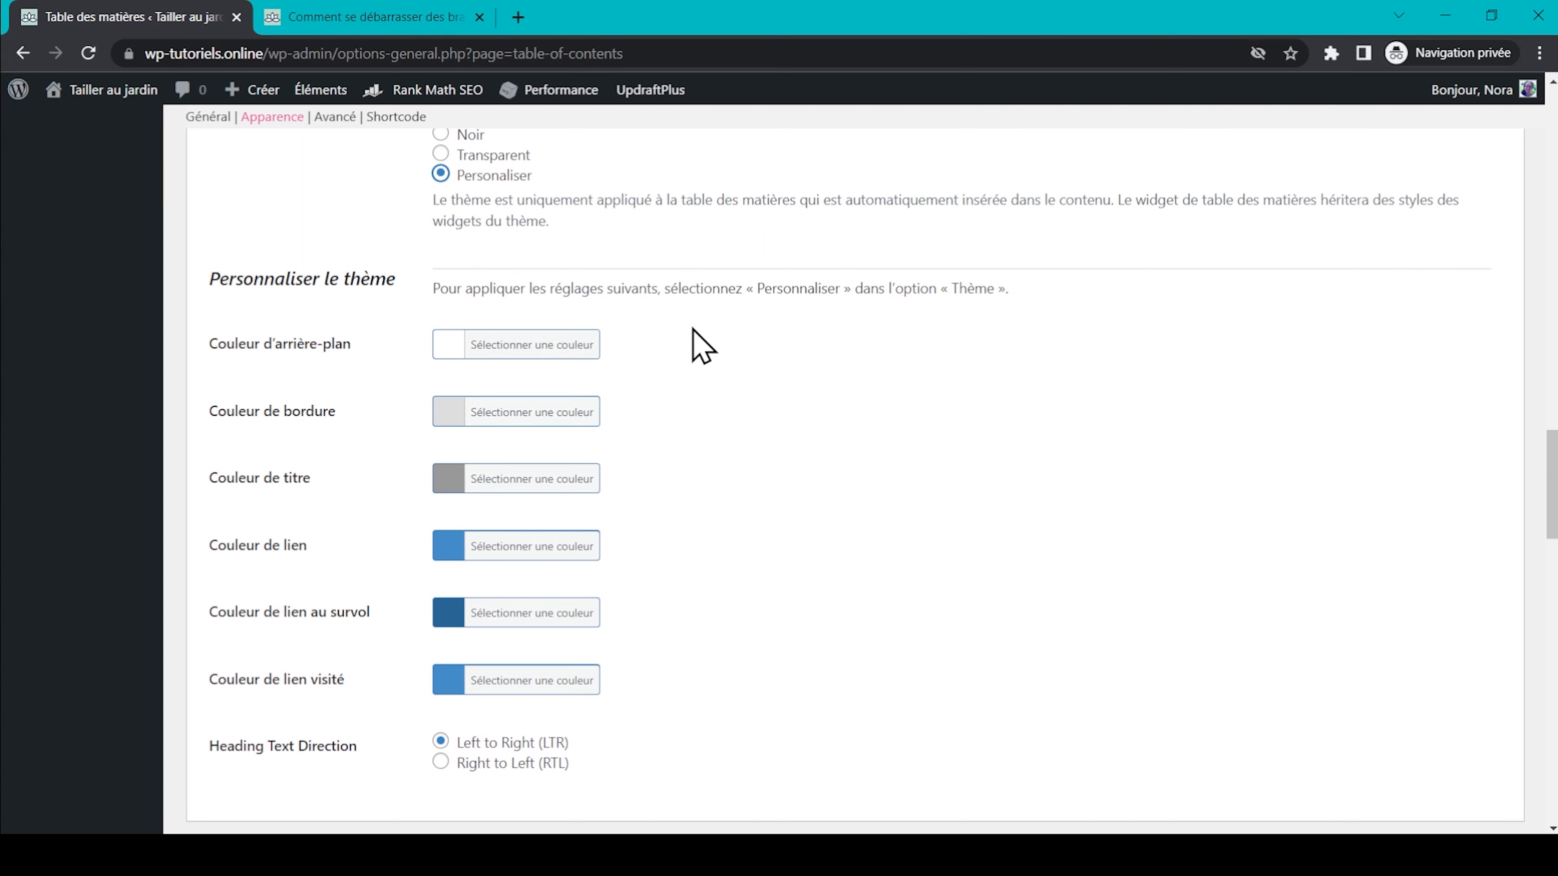
scroll(671, 333, "down", 7)
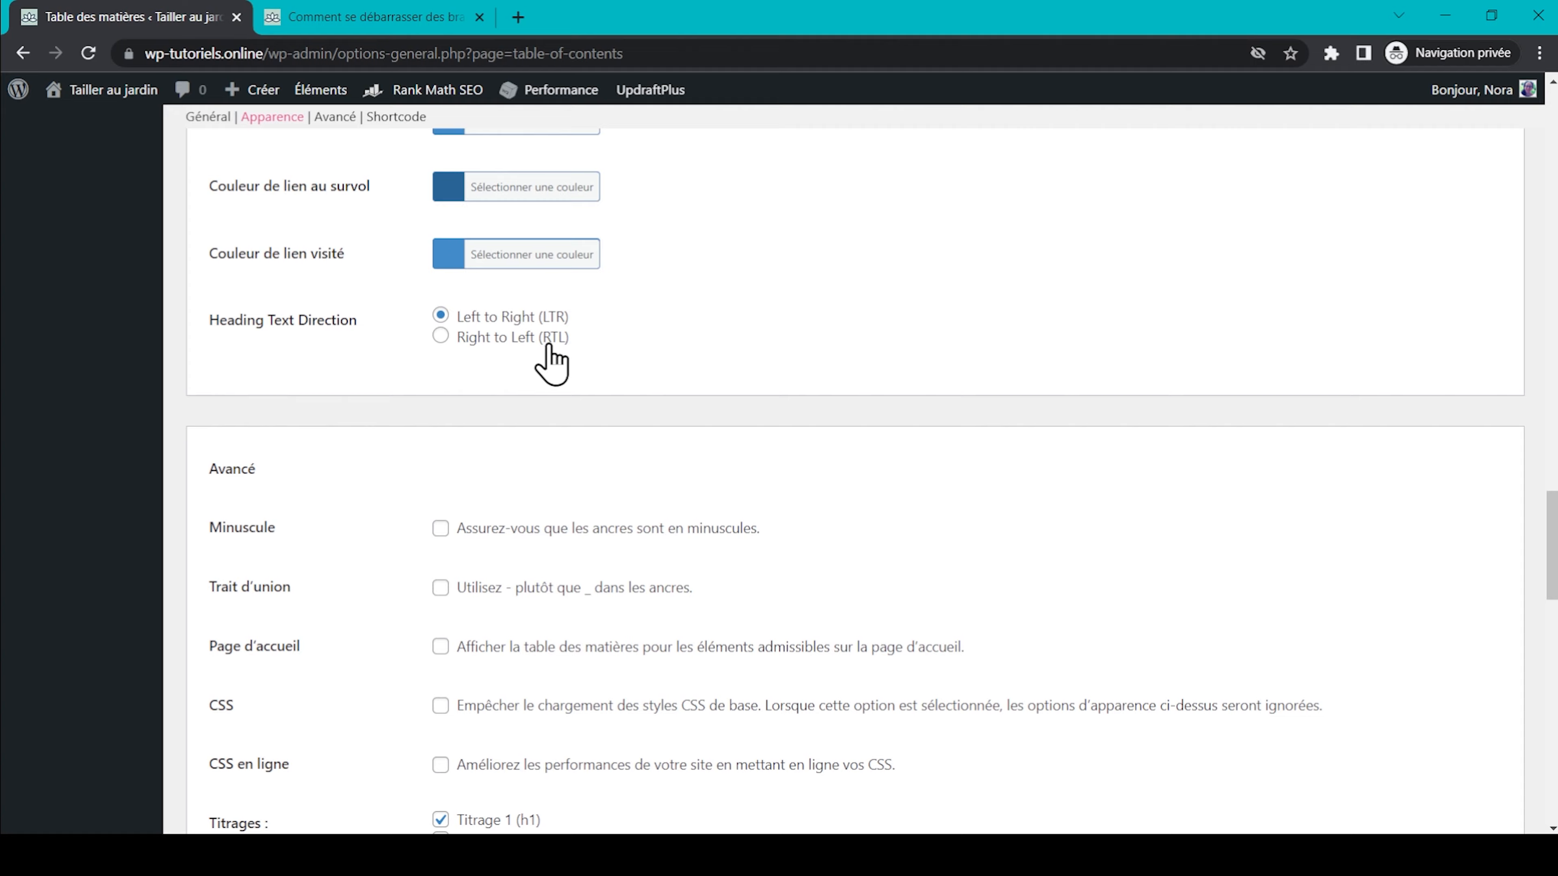
Exclude heading levels Titrage 4 (h4), Titrage 5 (h5) and Titrage 6 (h6) from the generated table of contents
scroll(549, 347, "down", 5)
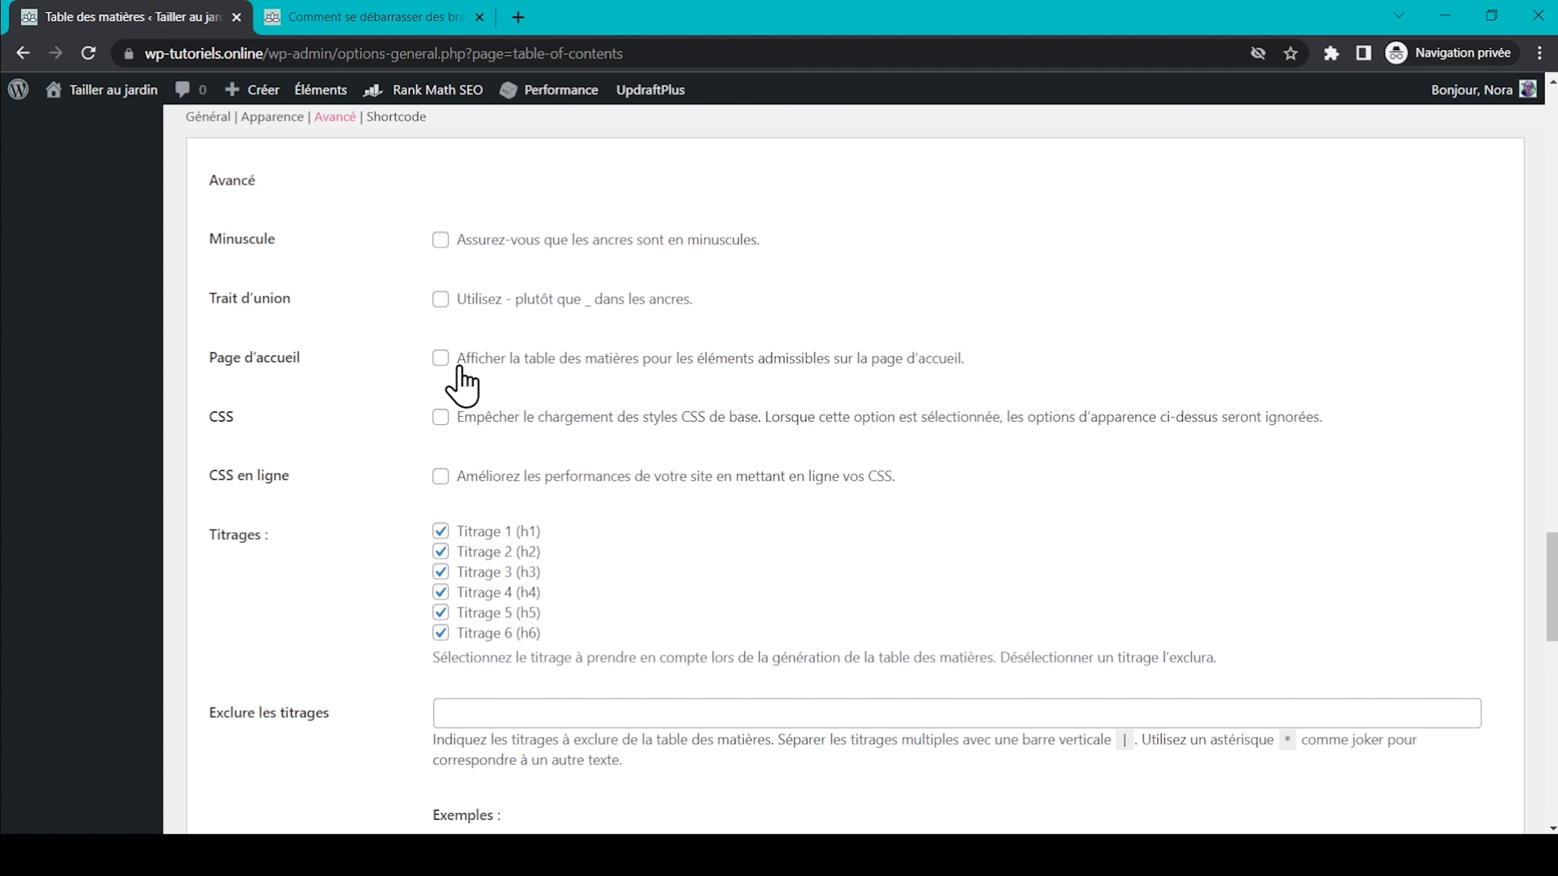
scroll(482, 377, "down", 2)
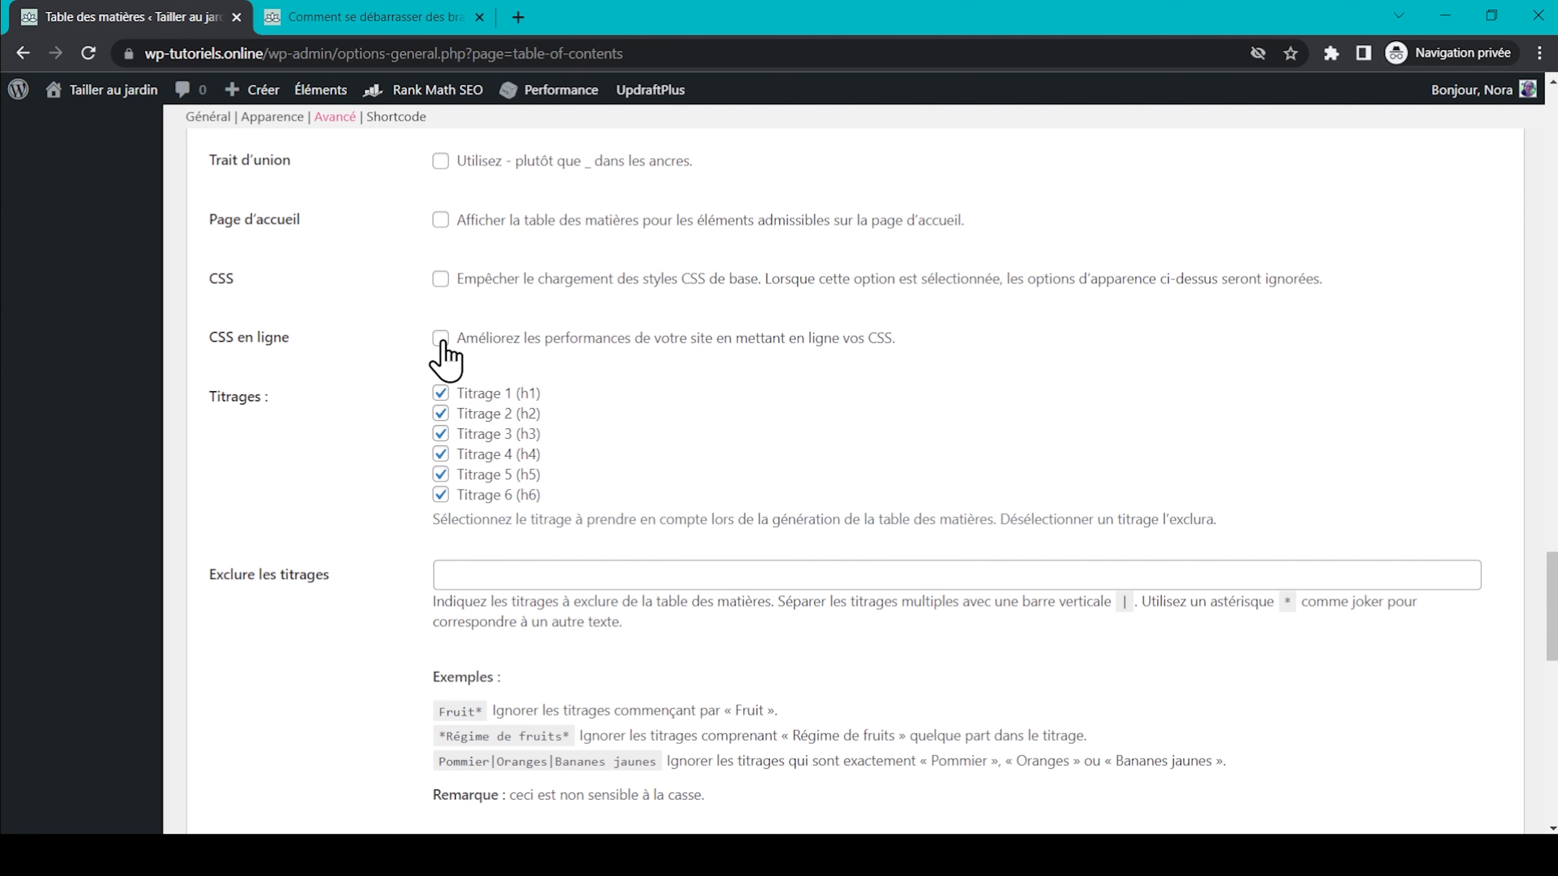
scroll(443, 356, "down", 2)
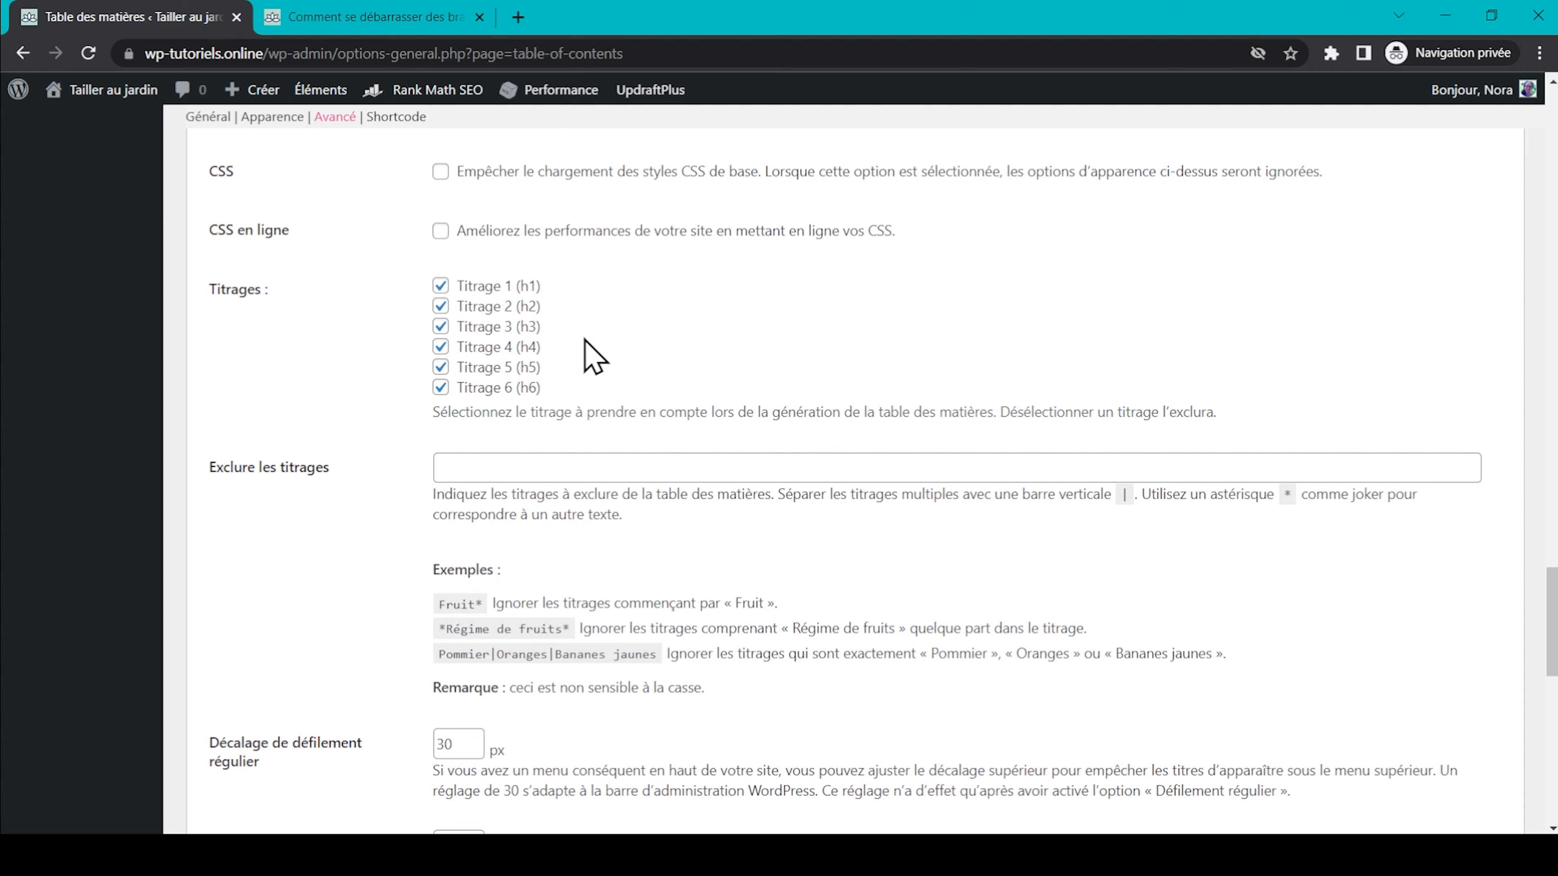
left_click(441, 387)
left_click(440, 367)
left_click(440, 347)
Review the remaining advanced and shortcode options, and save the table of contents settings
scroll(564, 372, "down", 3)
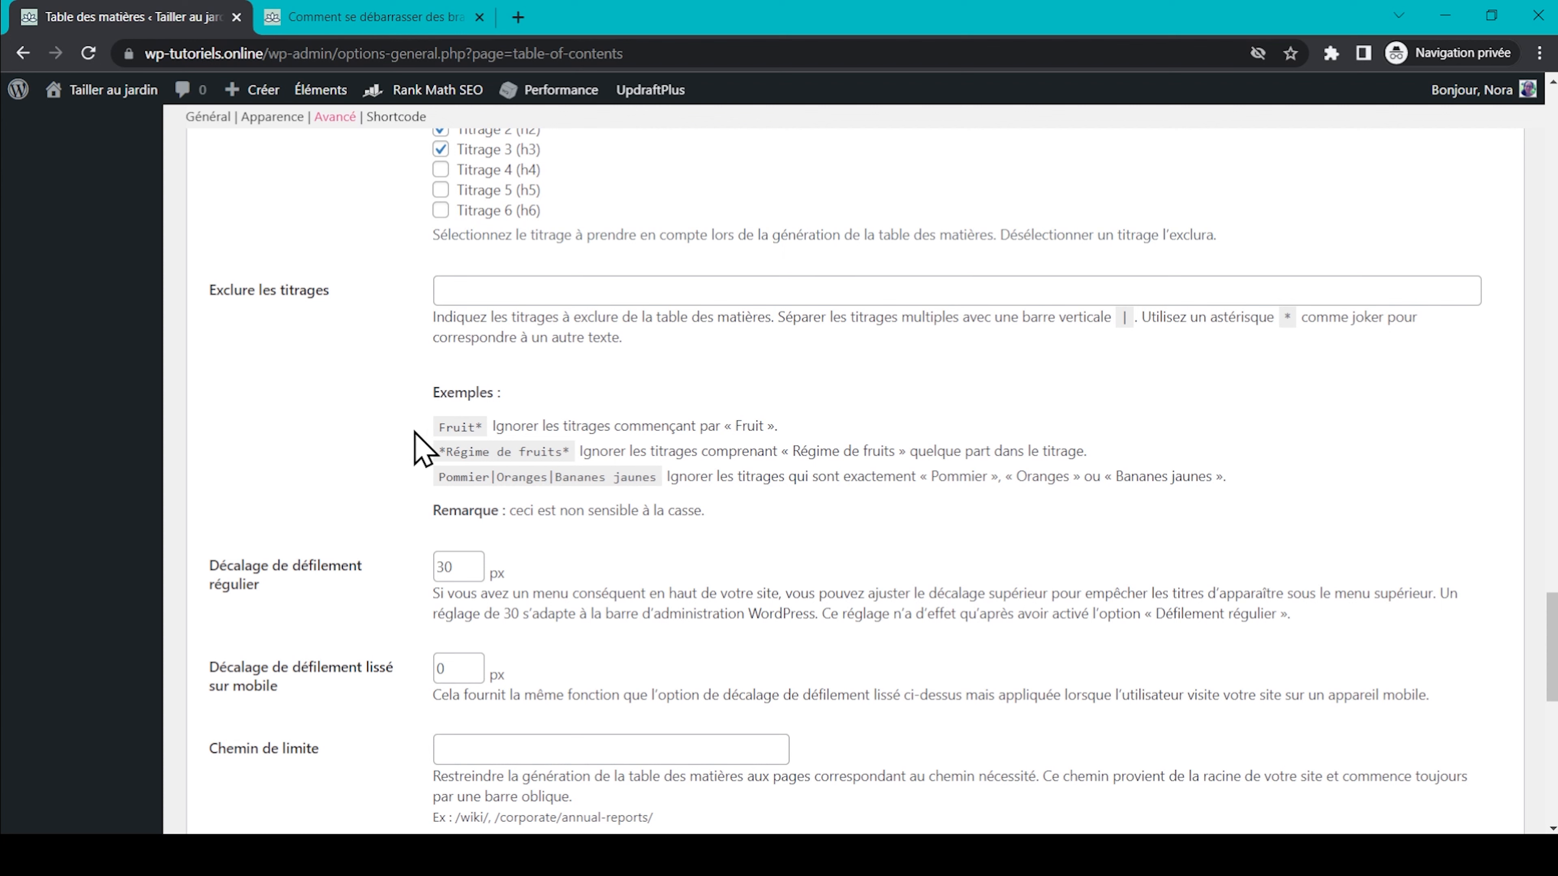
scroll(516, 417, "down", 5)
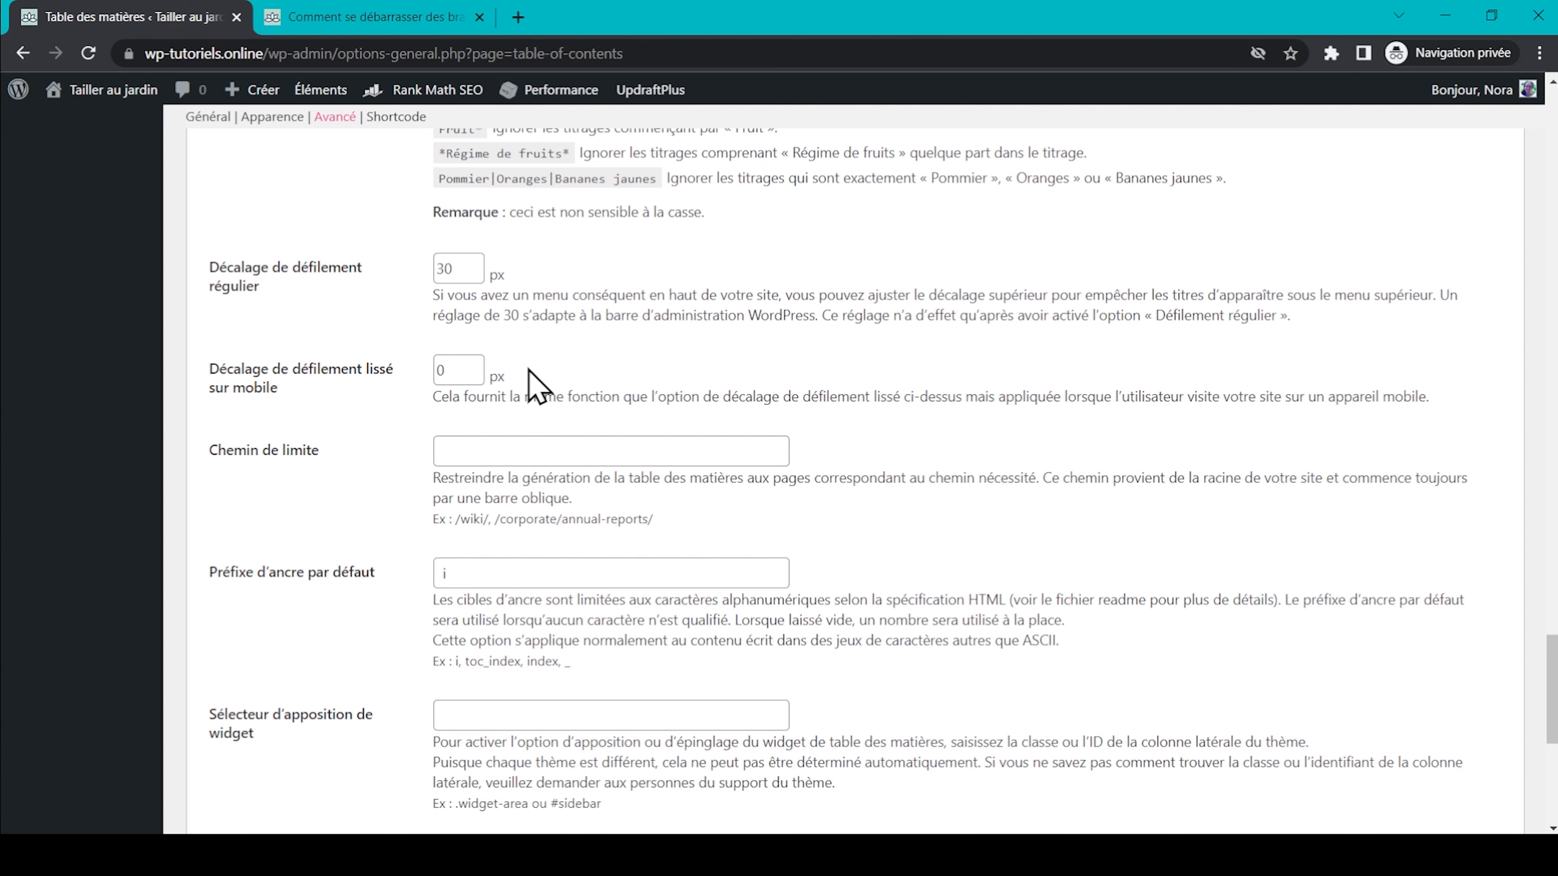
scroll(533, 384, "down", 2)
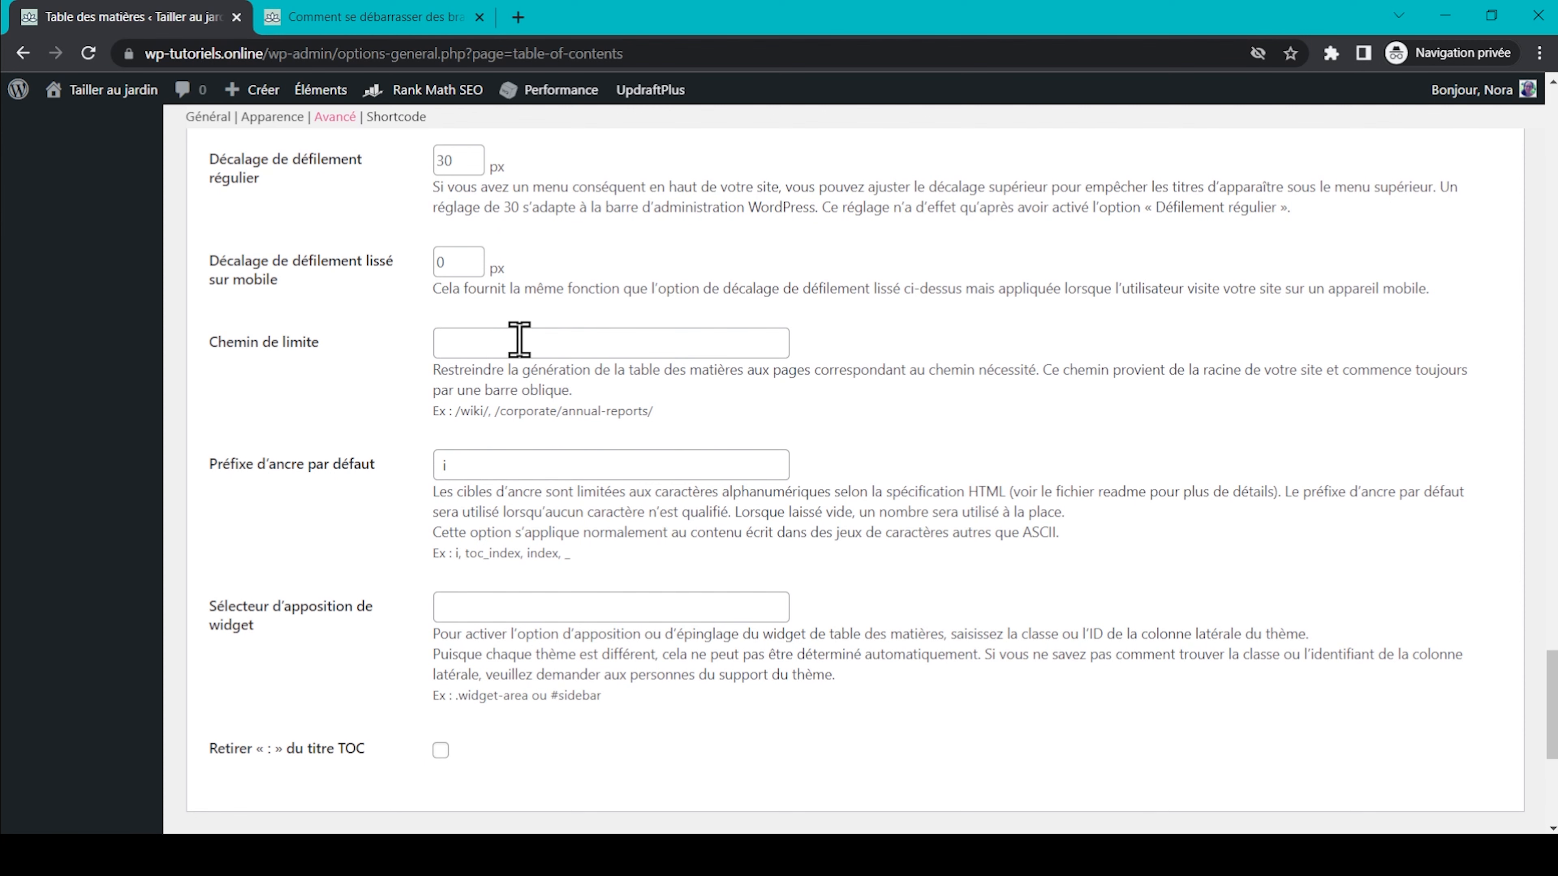
scroll(518, 339, "down", 2)
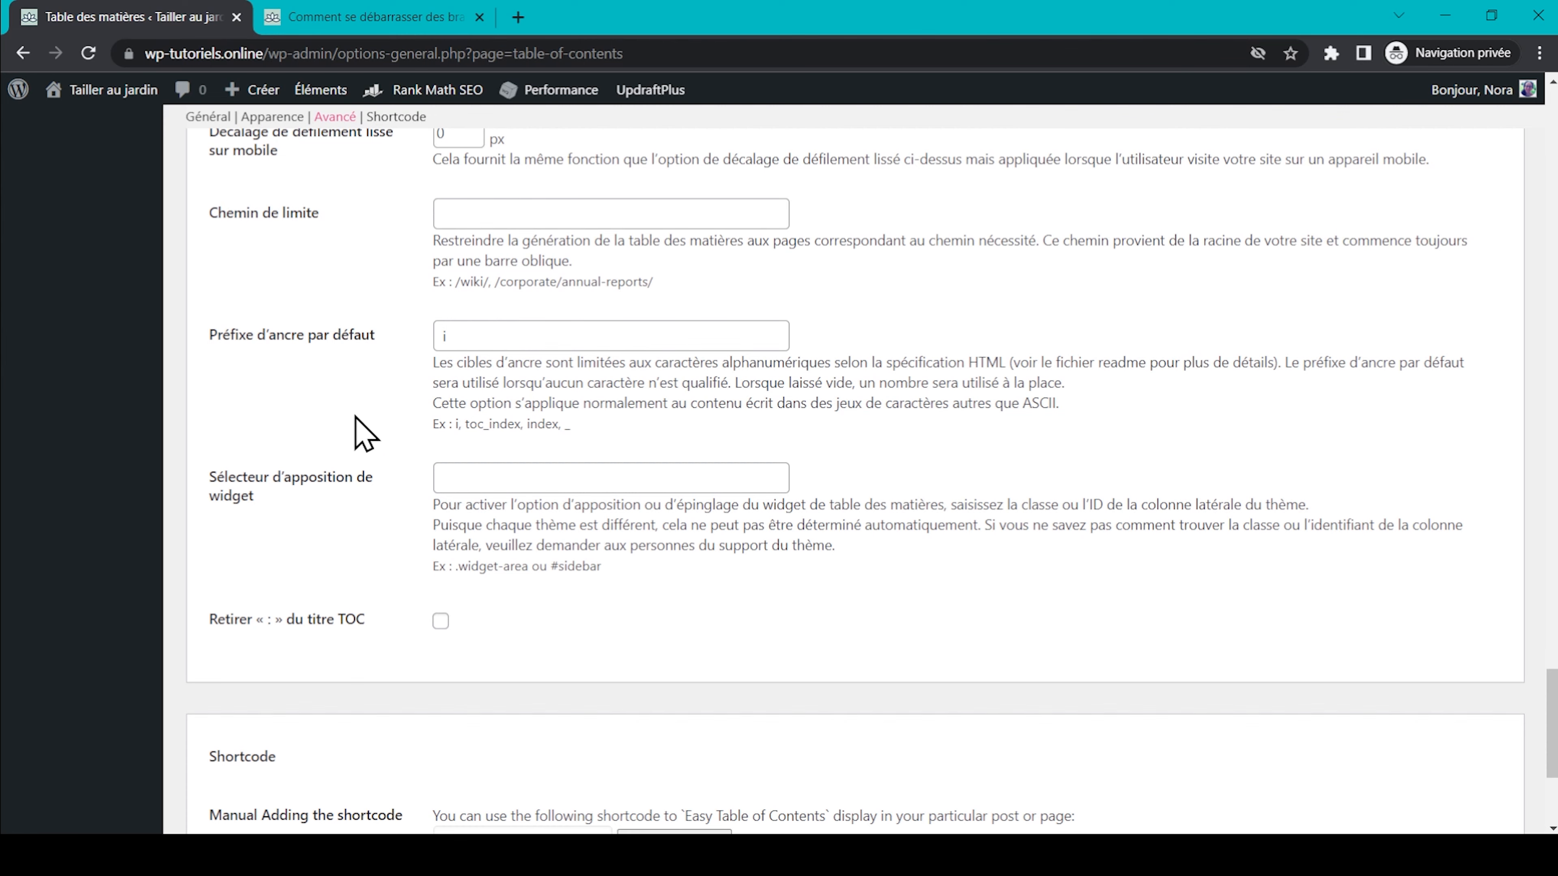
scroll(364, 432, "down", 2)
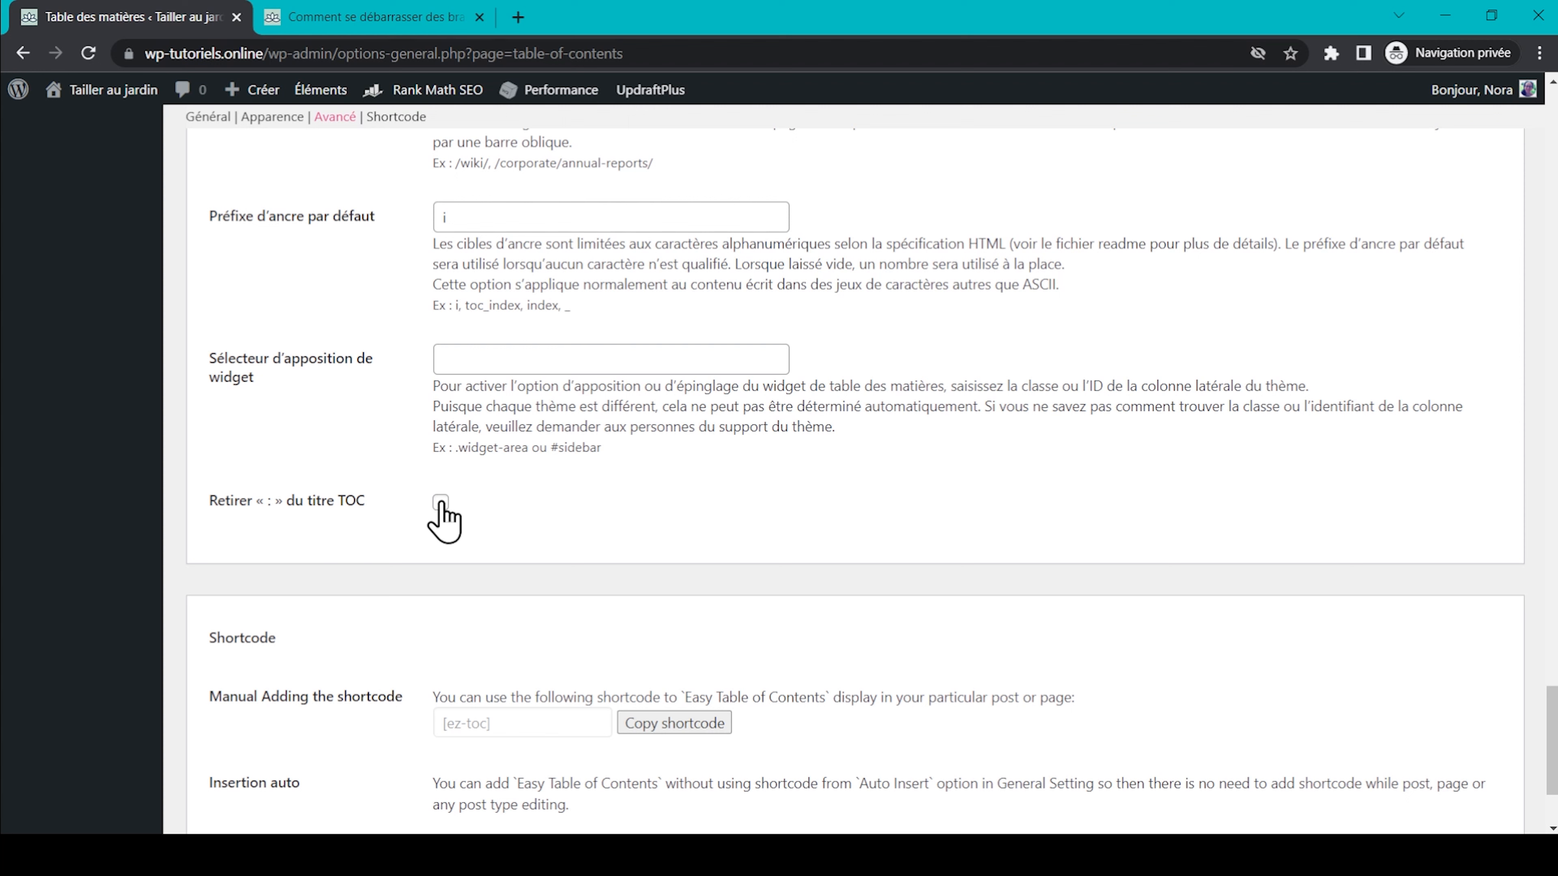
scroll(443, 520, "down", 3)
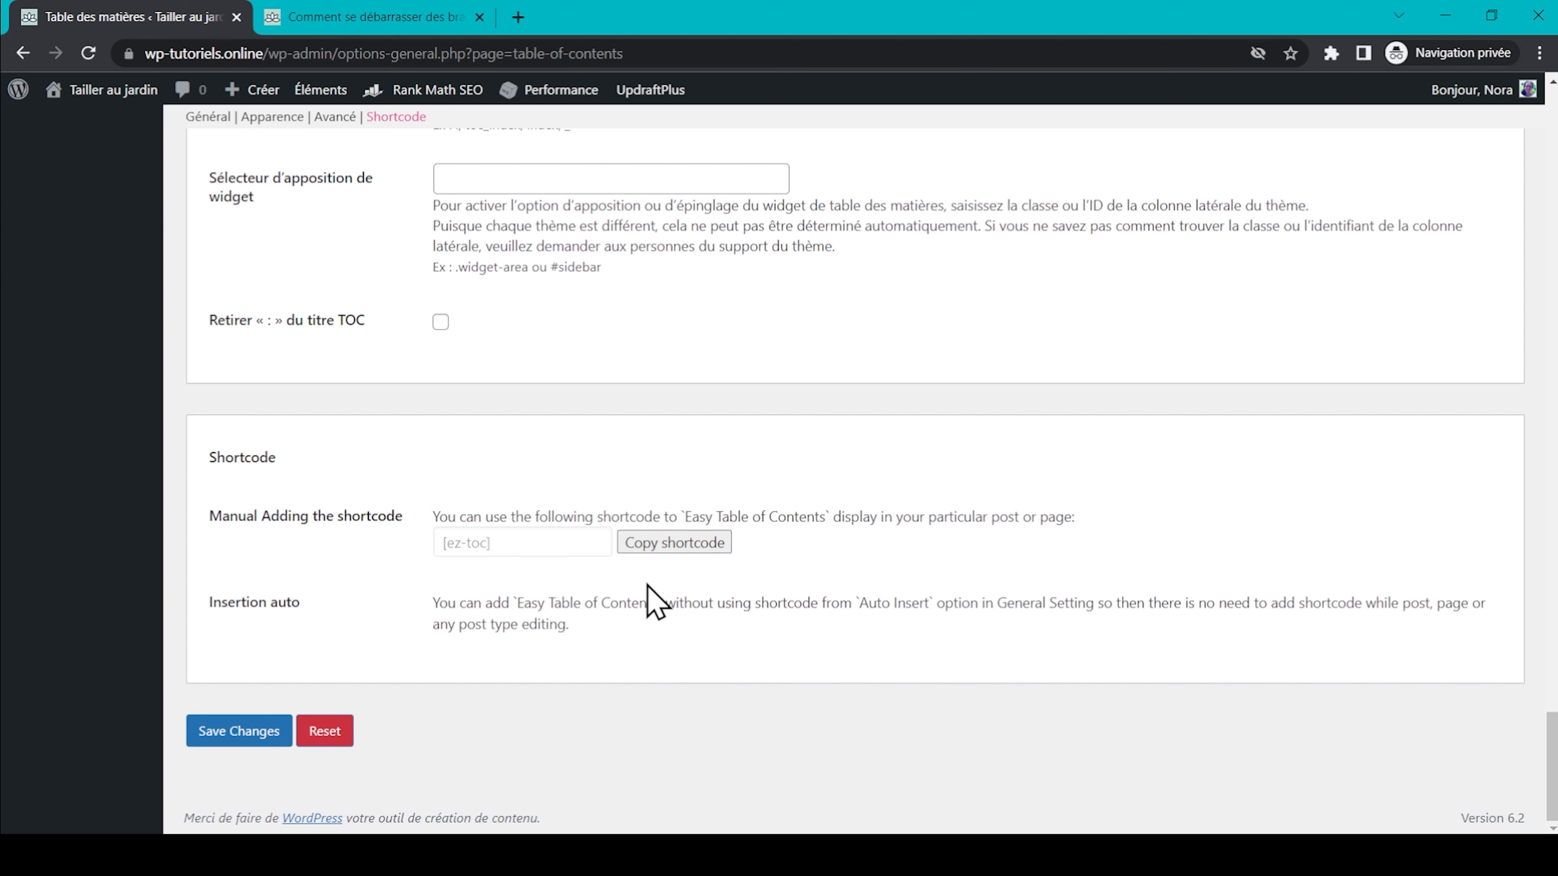
left_click(216, 731)
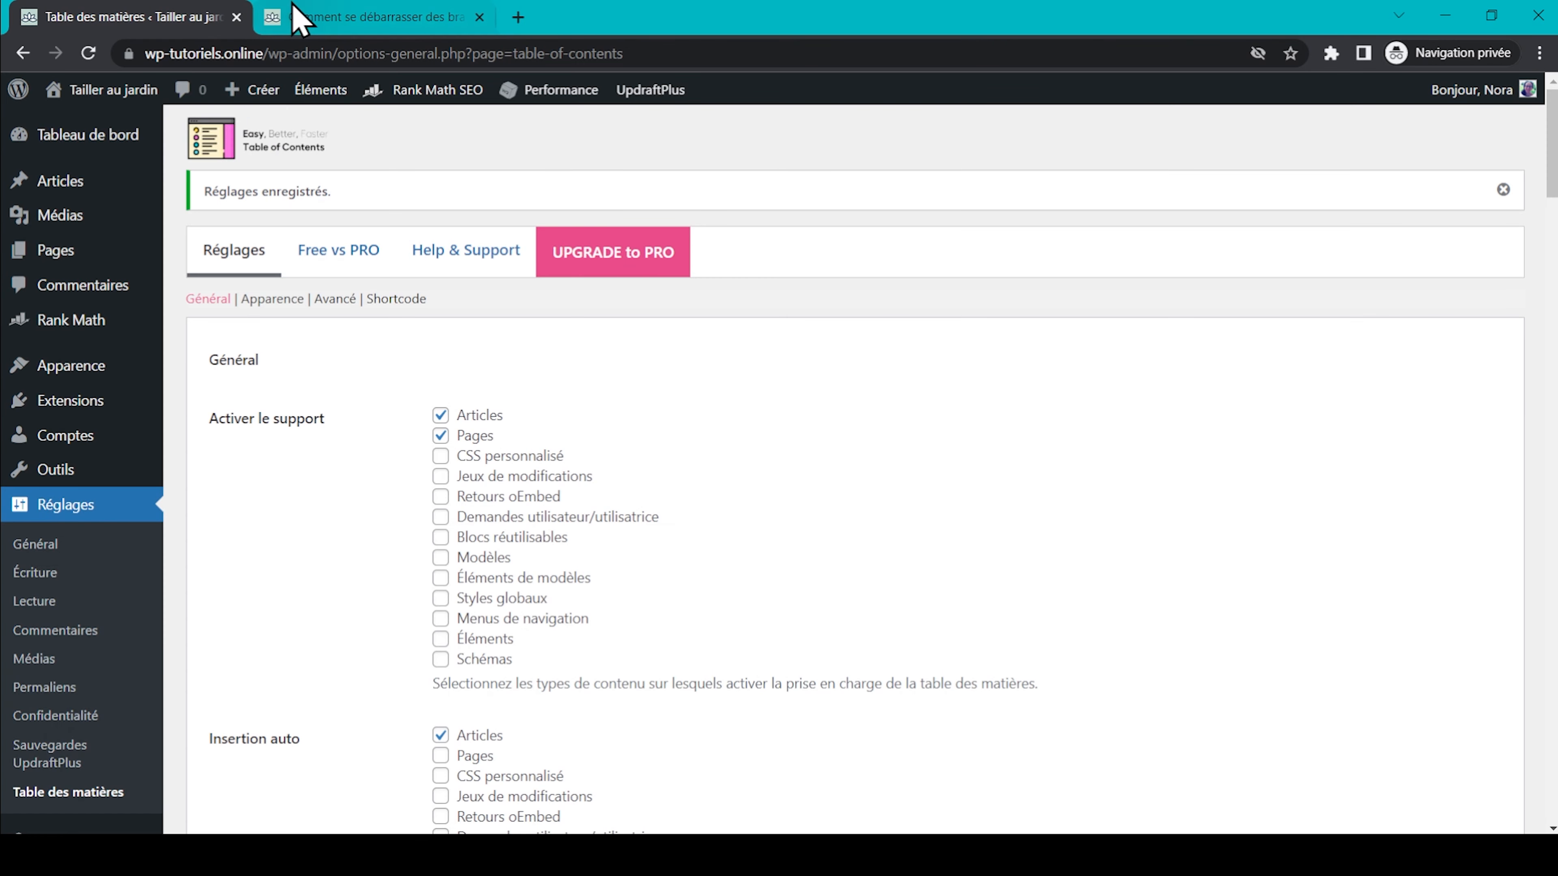
Reload the published article about cut branches and examine the table of contents inserted under its first heading
left_click(295, 17)
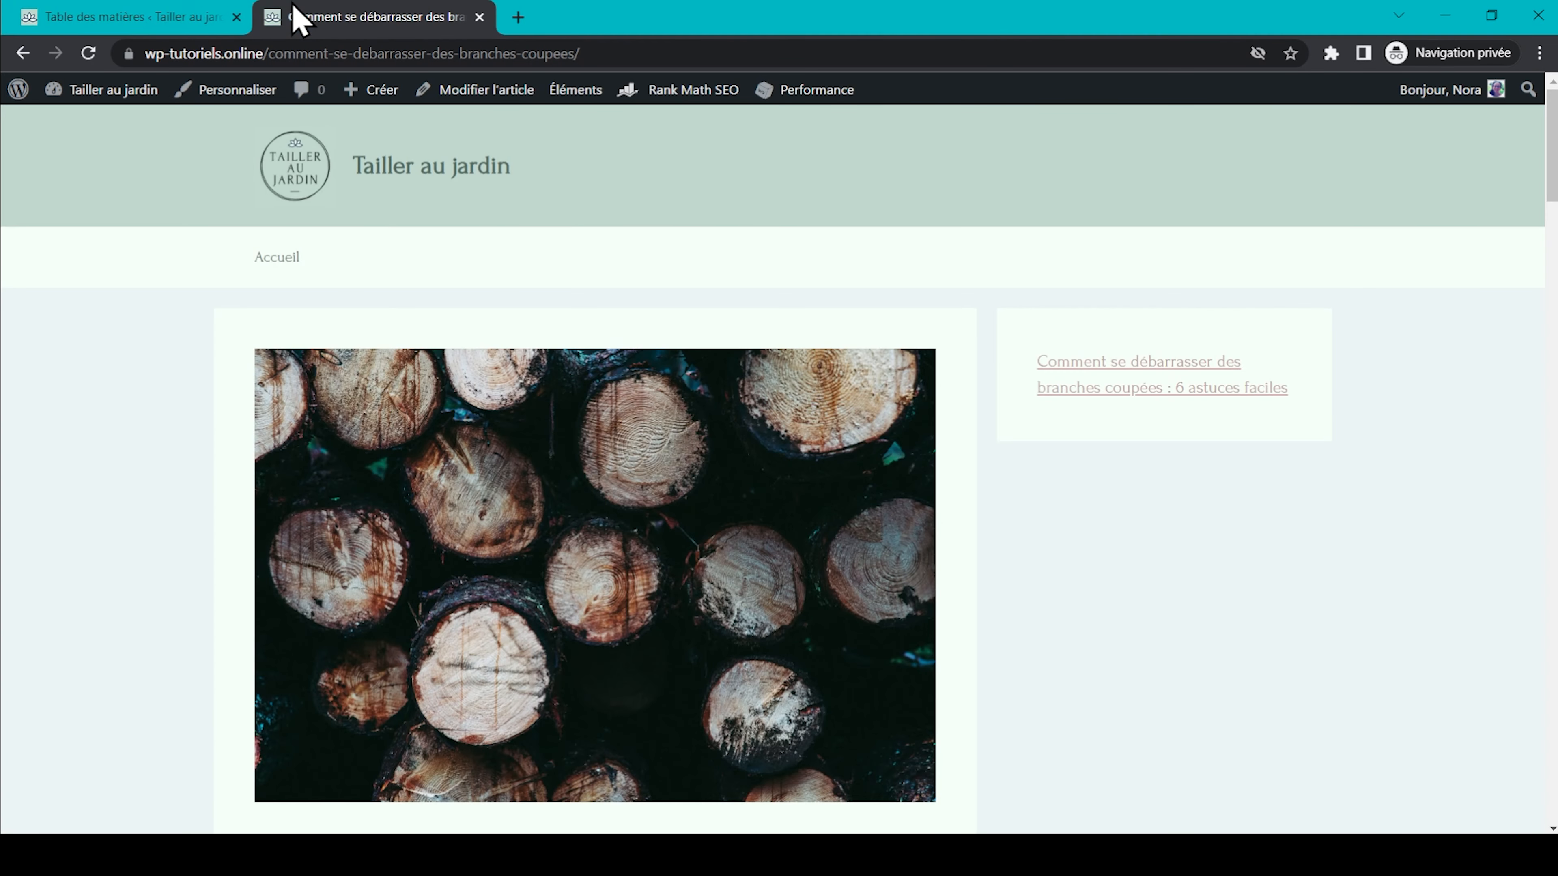
scroll(91, 383, "down", 6)
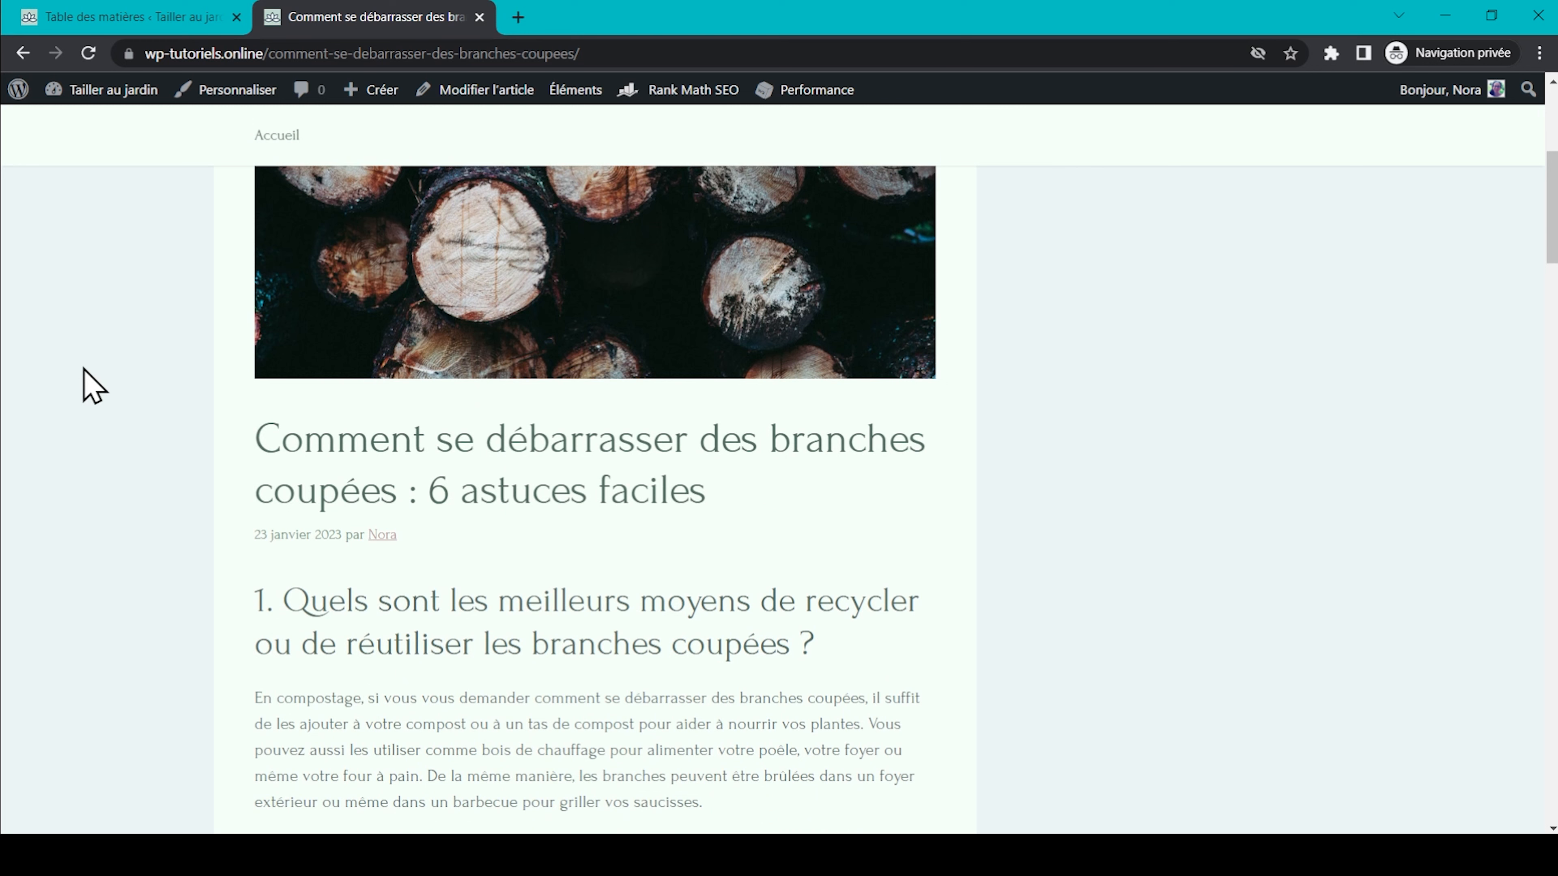
key("F5")
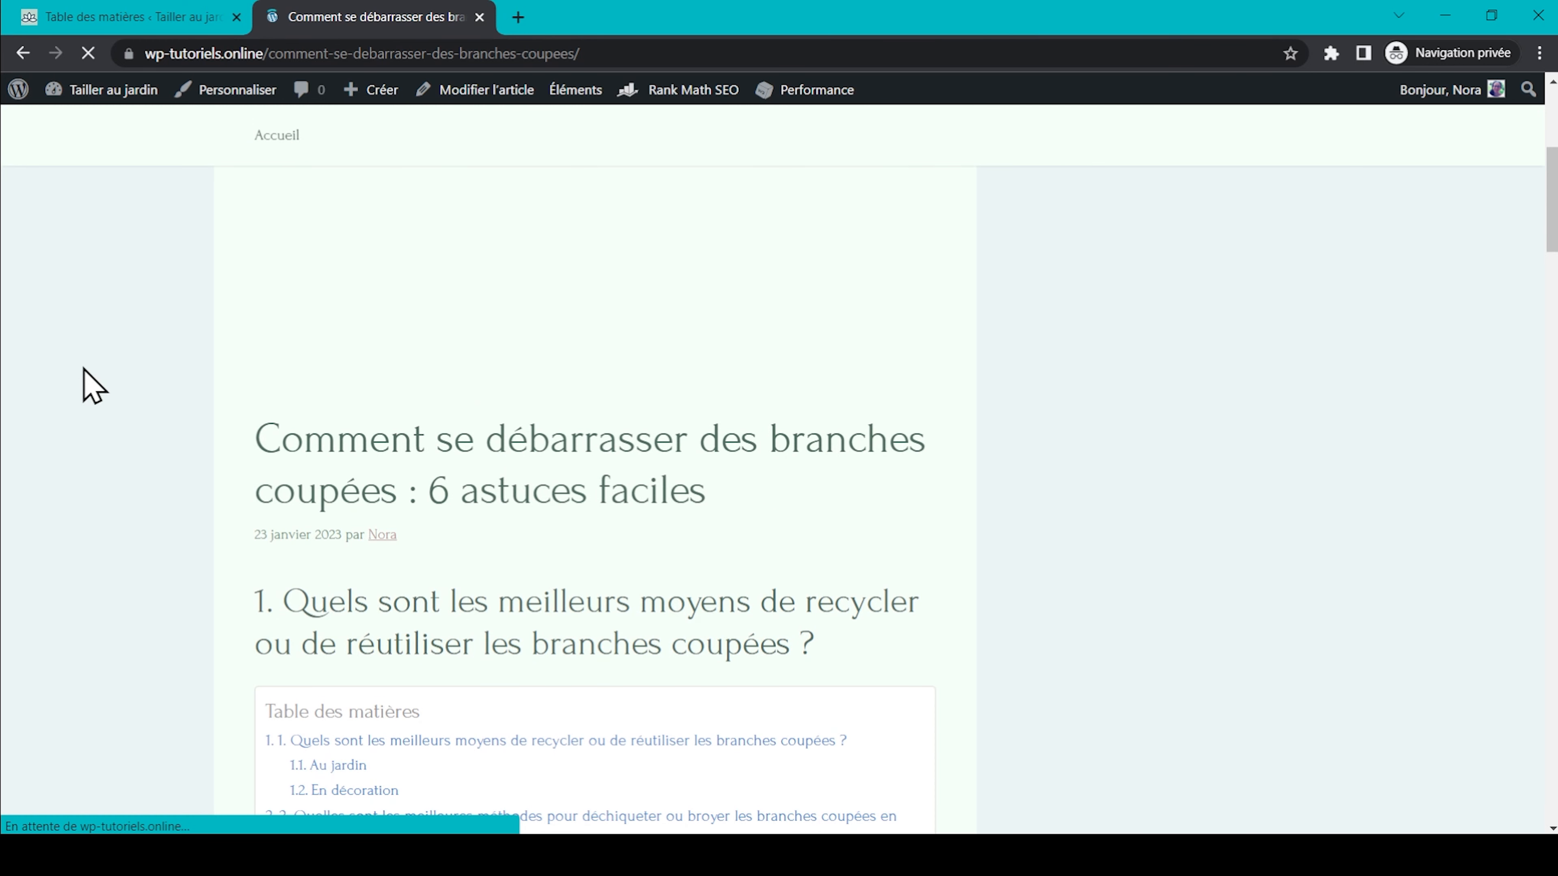
scroll(90, 383, "down", 6)
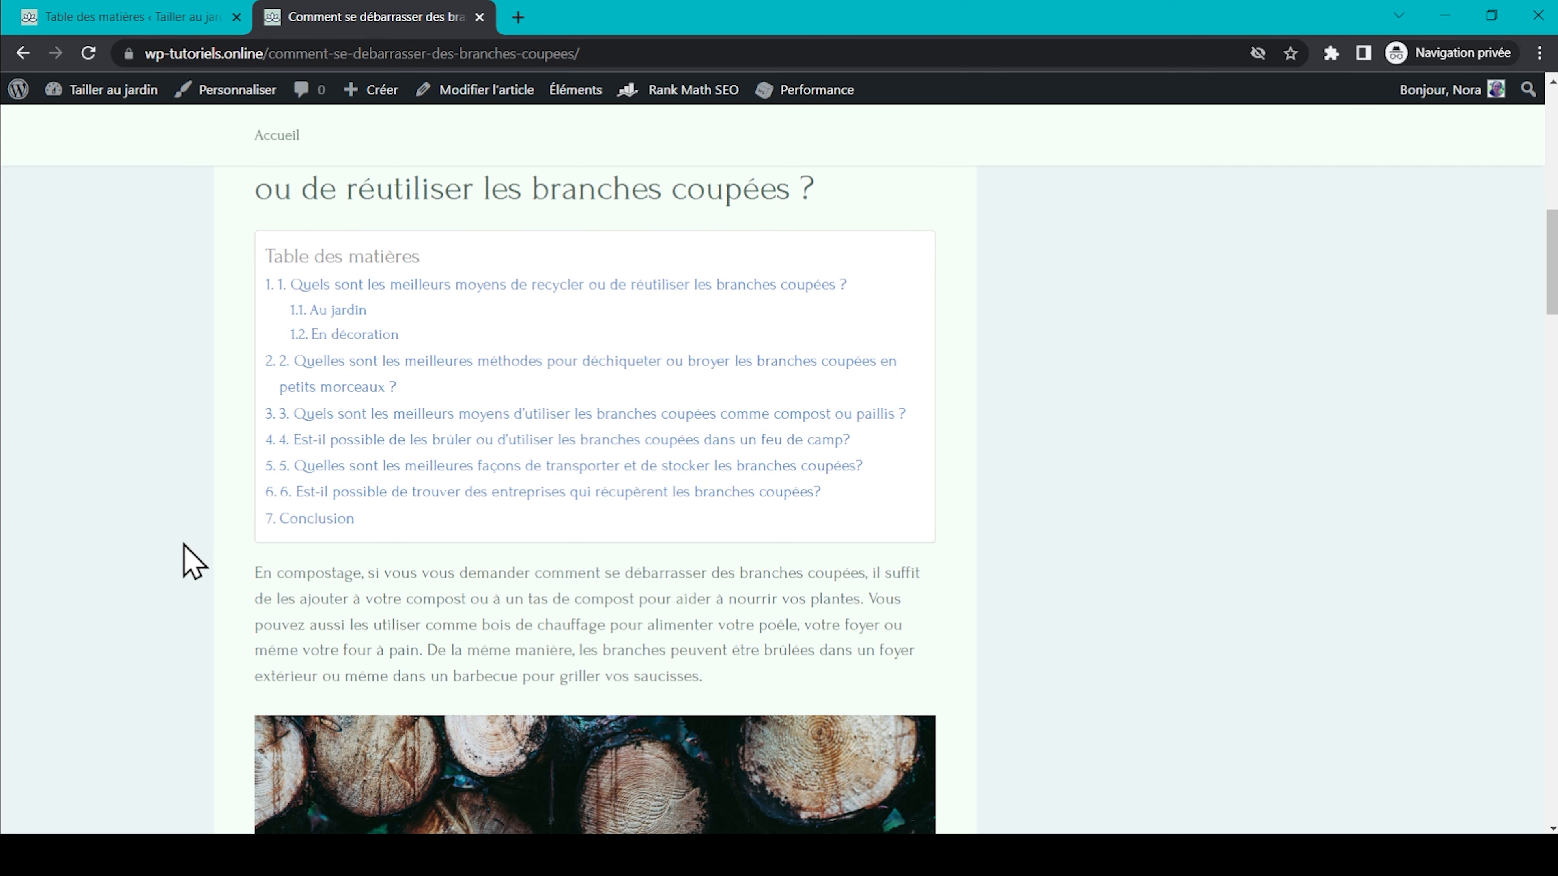
scroll(192, 560, "up", 3)
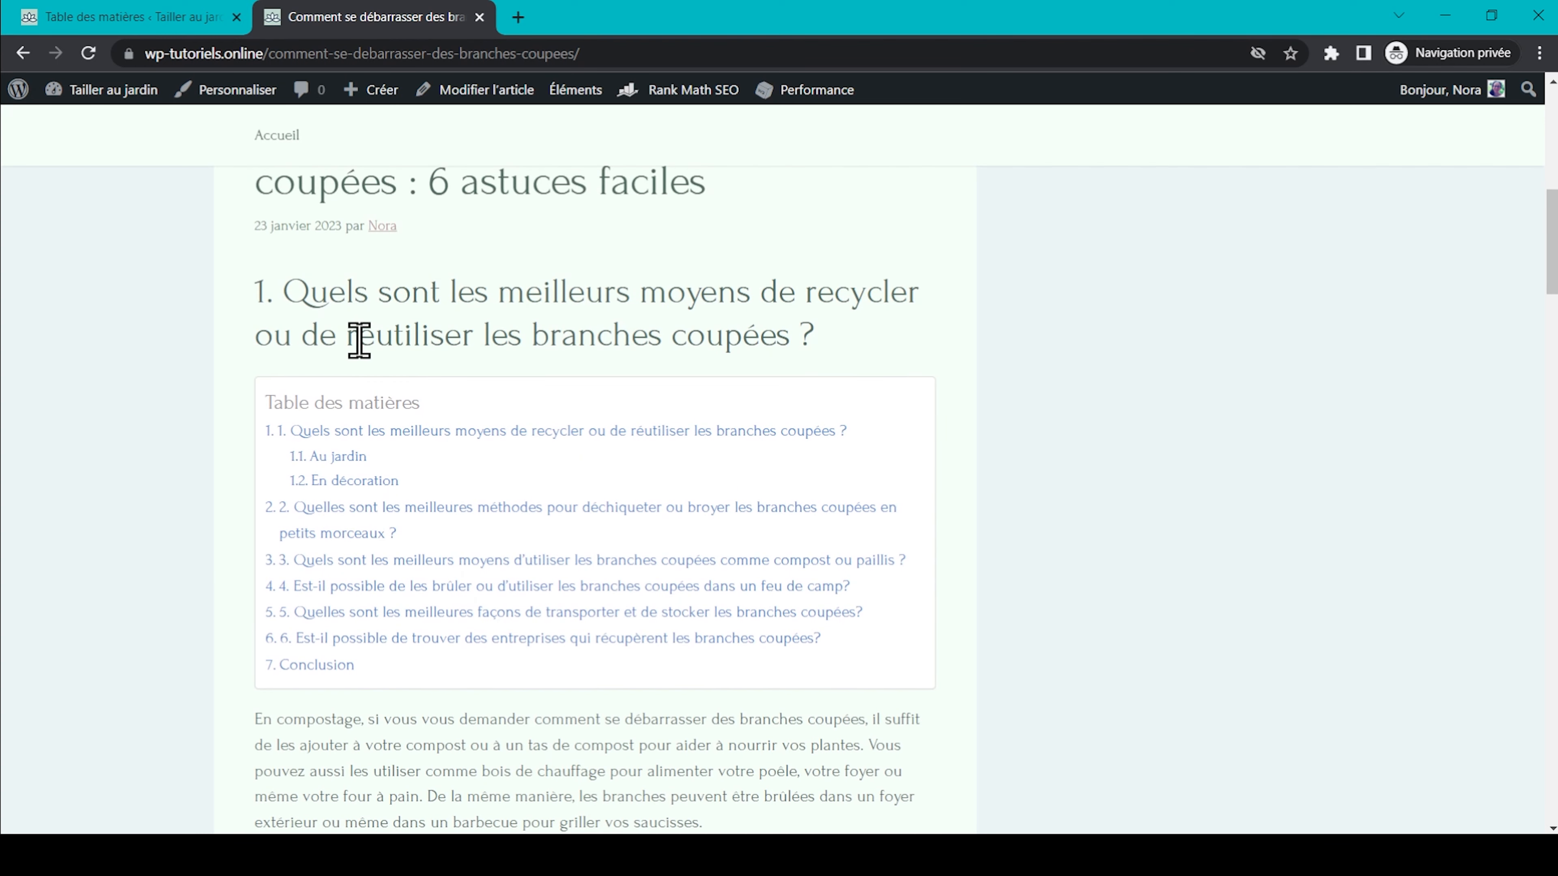
scroll(146, 477, "down", 3)
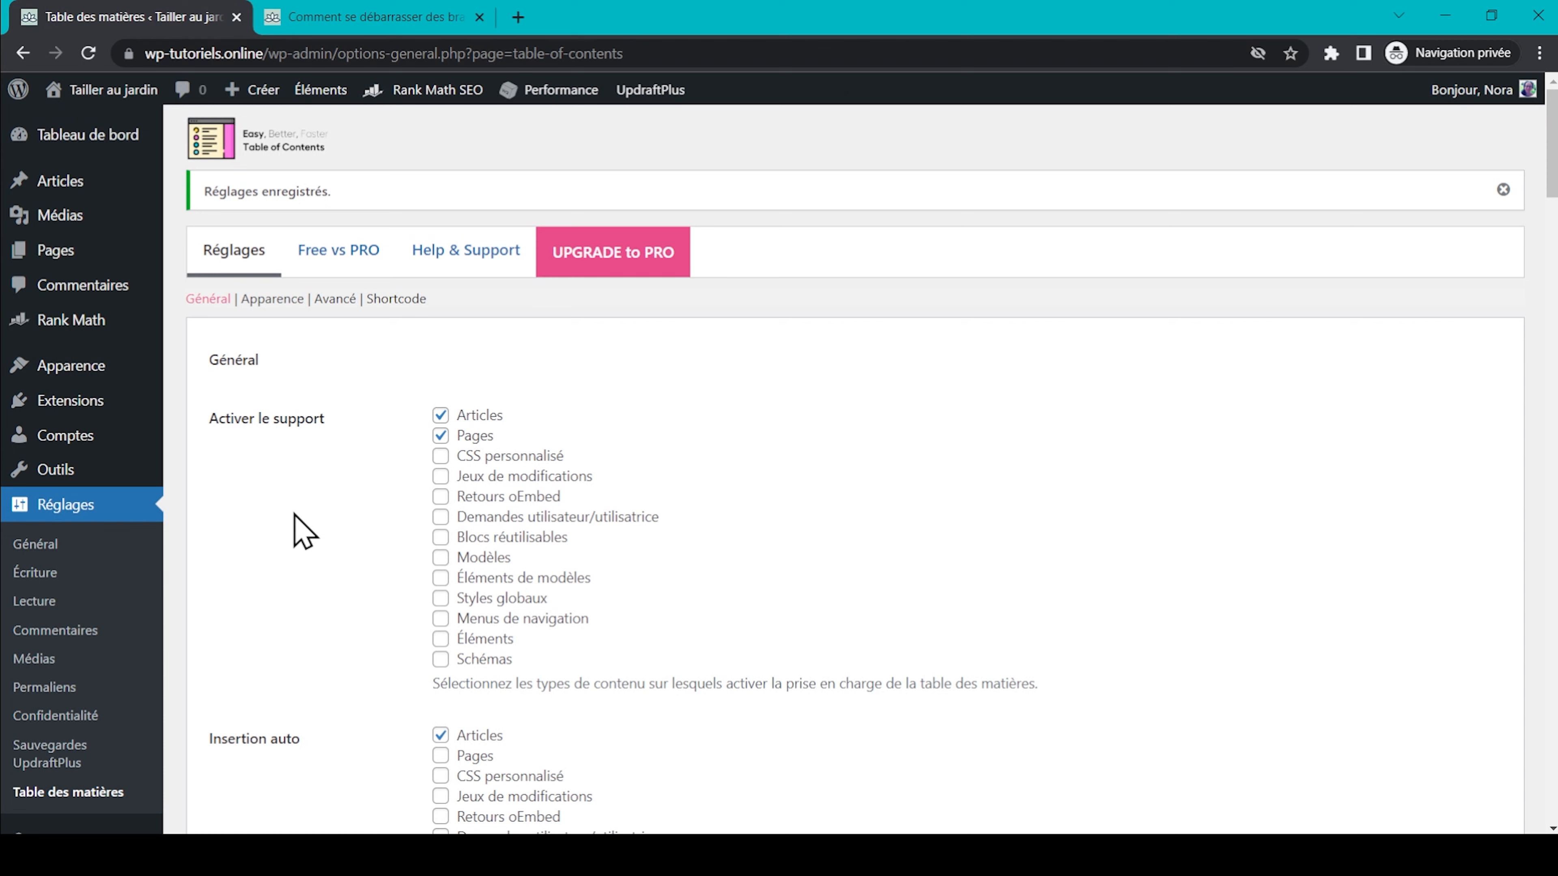
Add a "Table des matières" widget to the Colonne latérale droite widget area and title it "Table des matières"
mouse_move(125, 363)
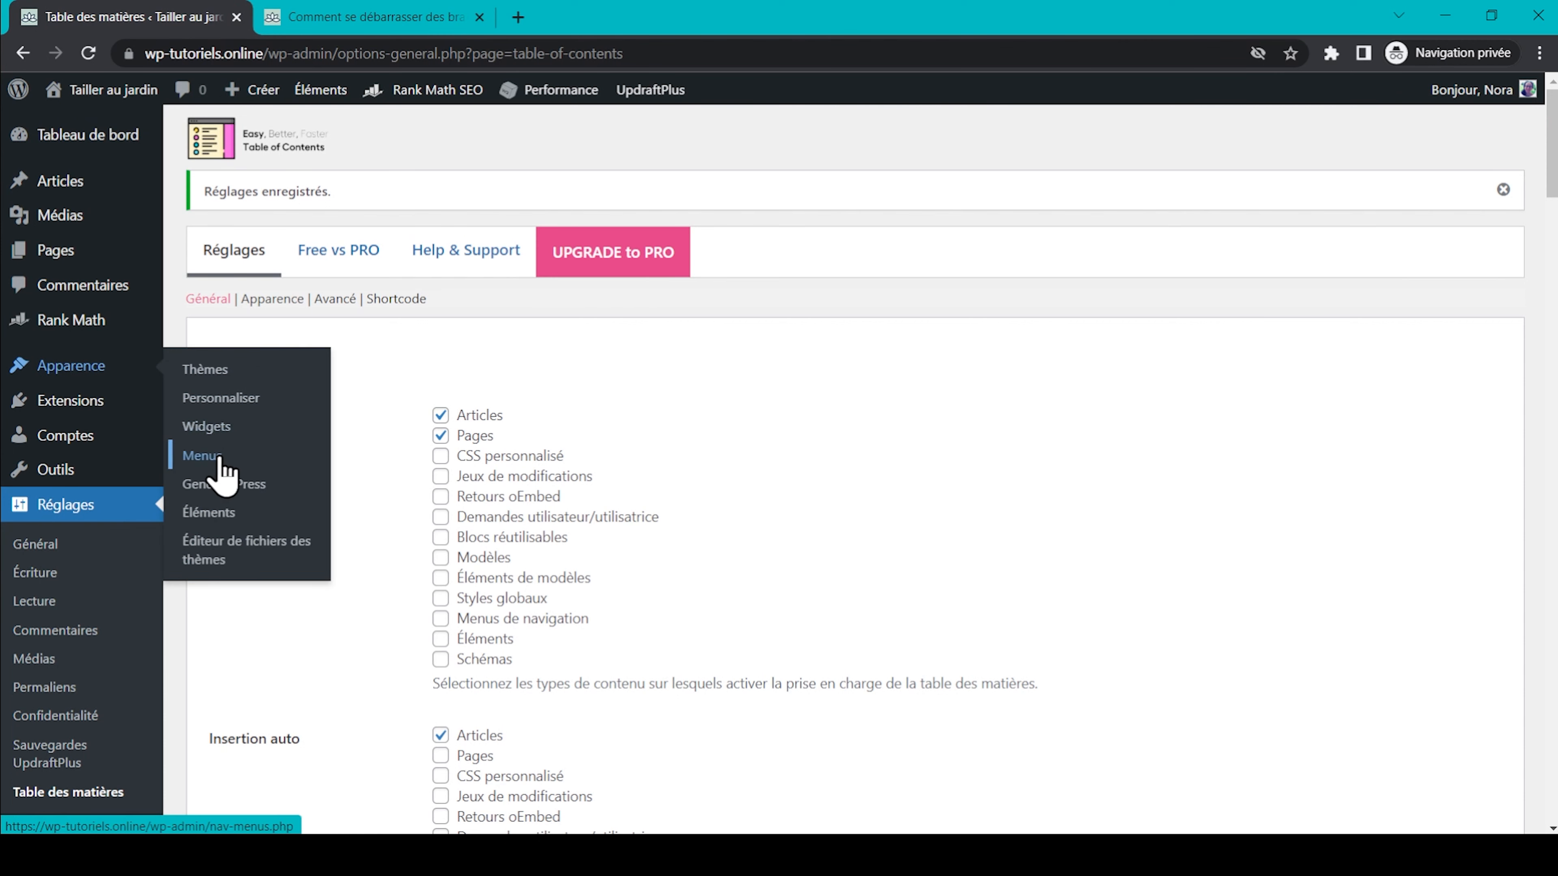
left_click(236, 437)
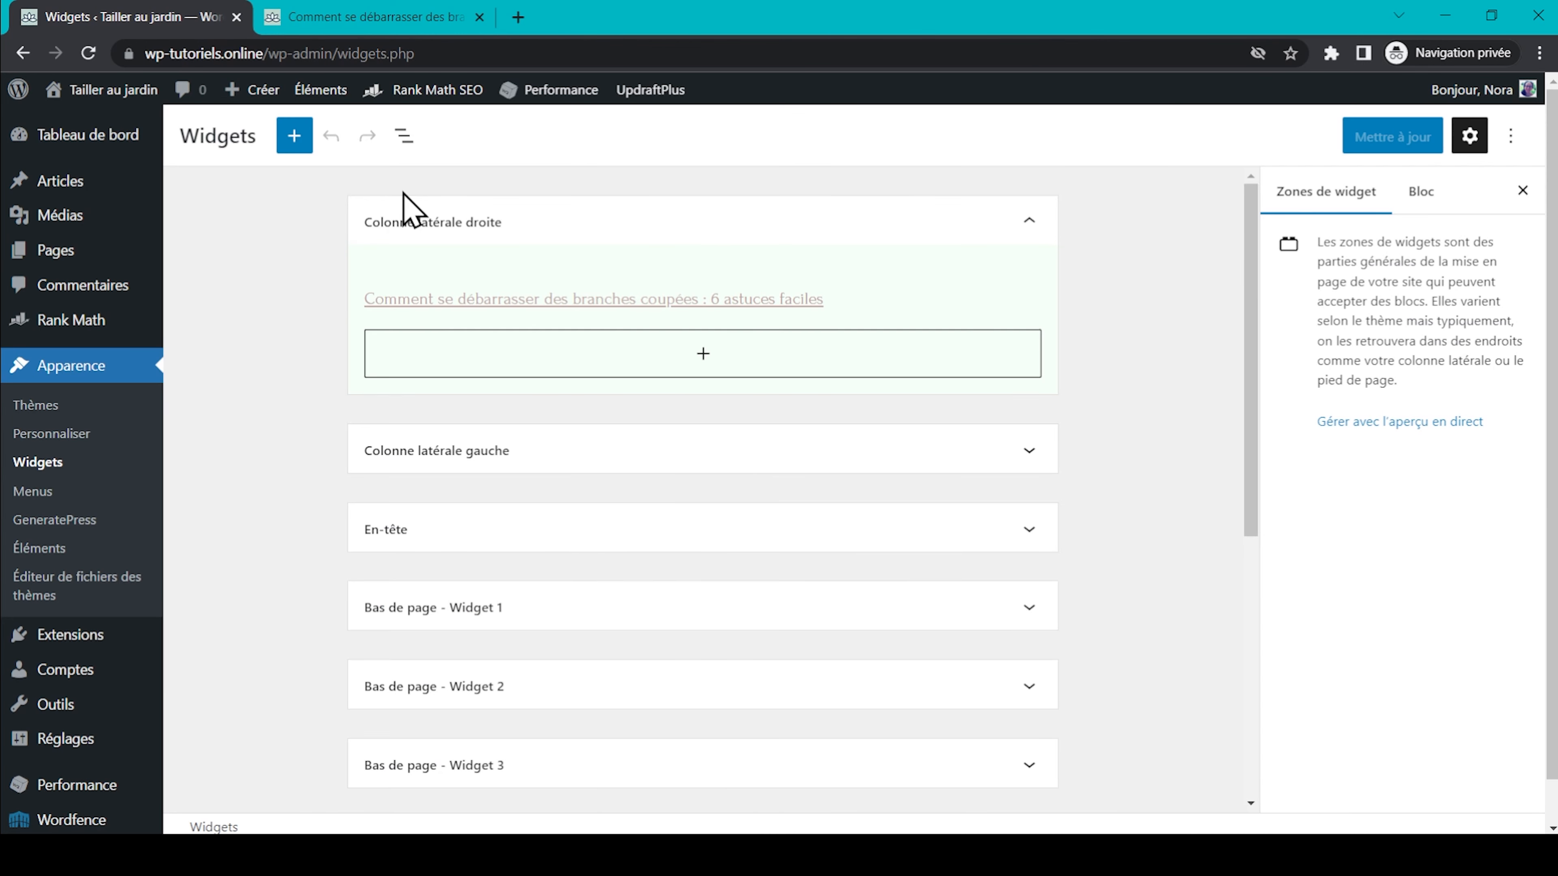
left_click(632, 356)
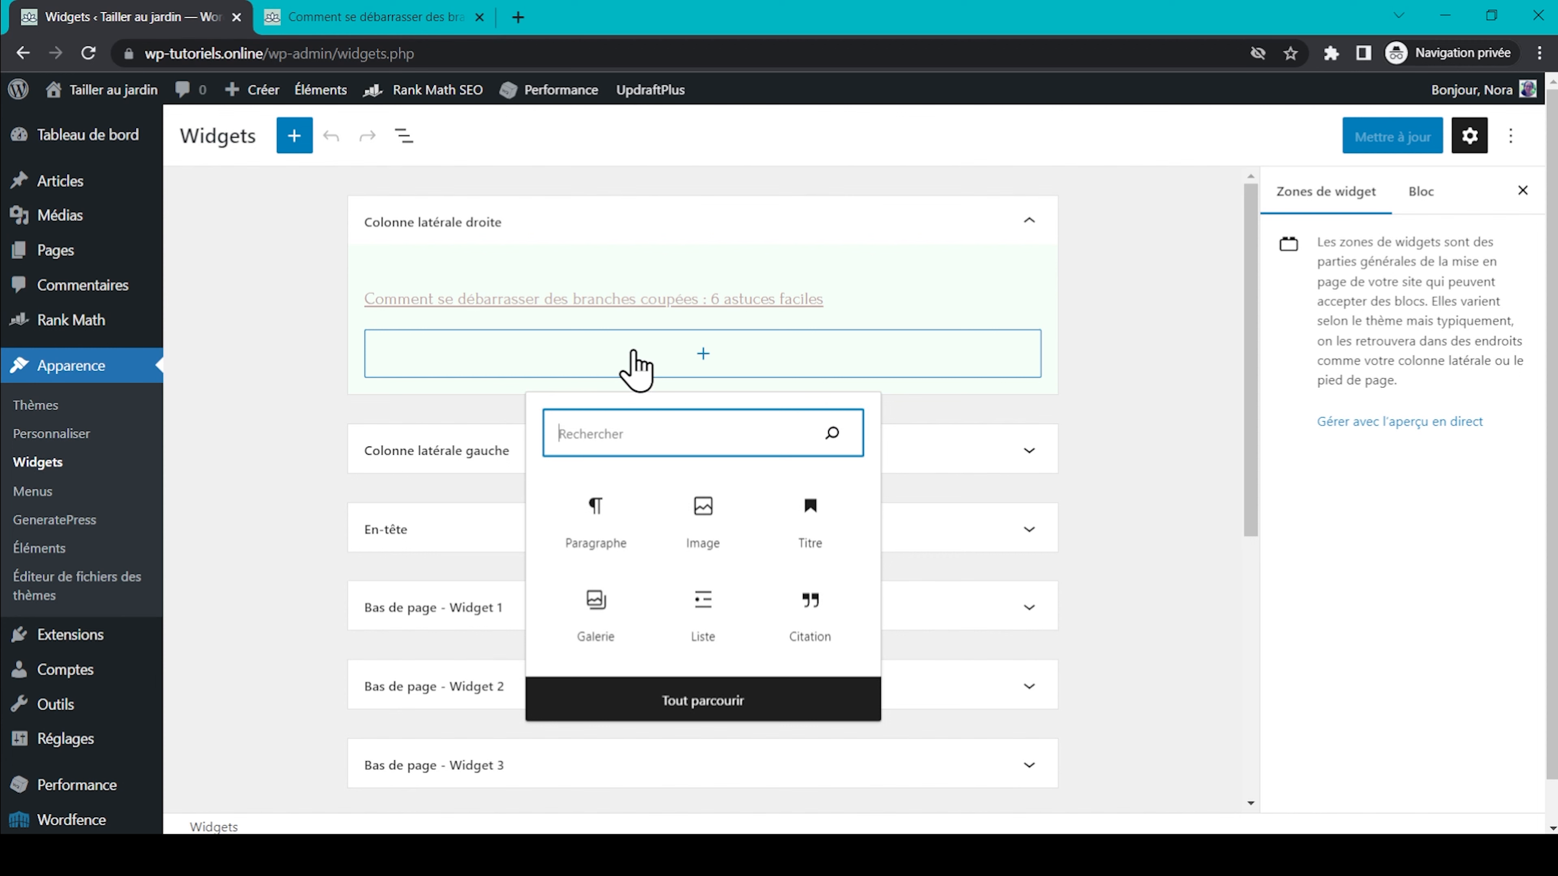
type("tab")
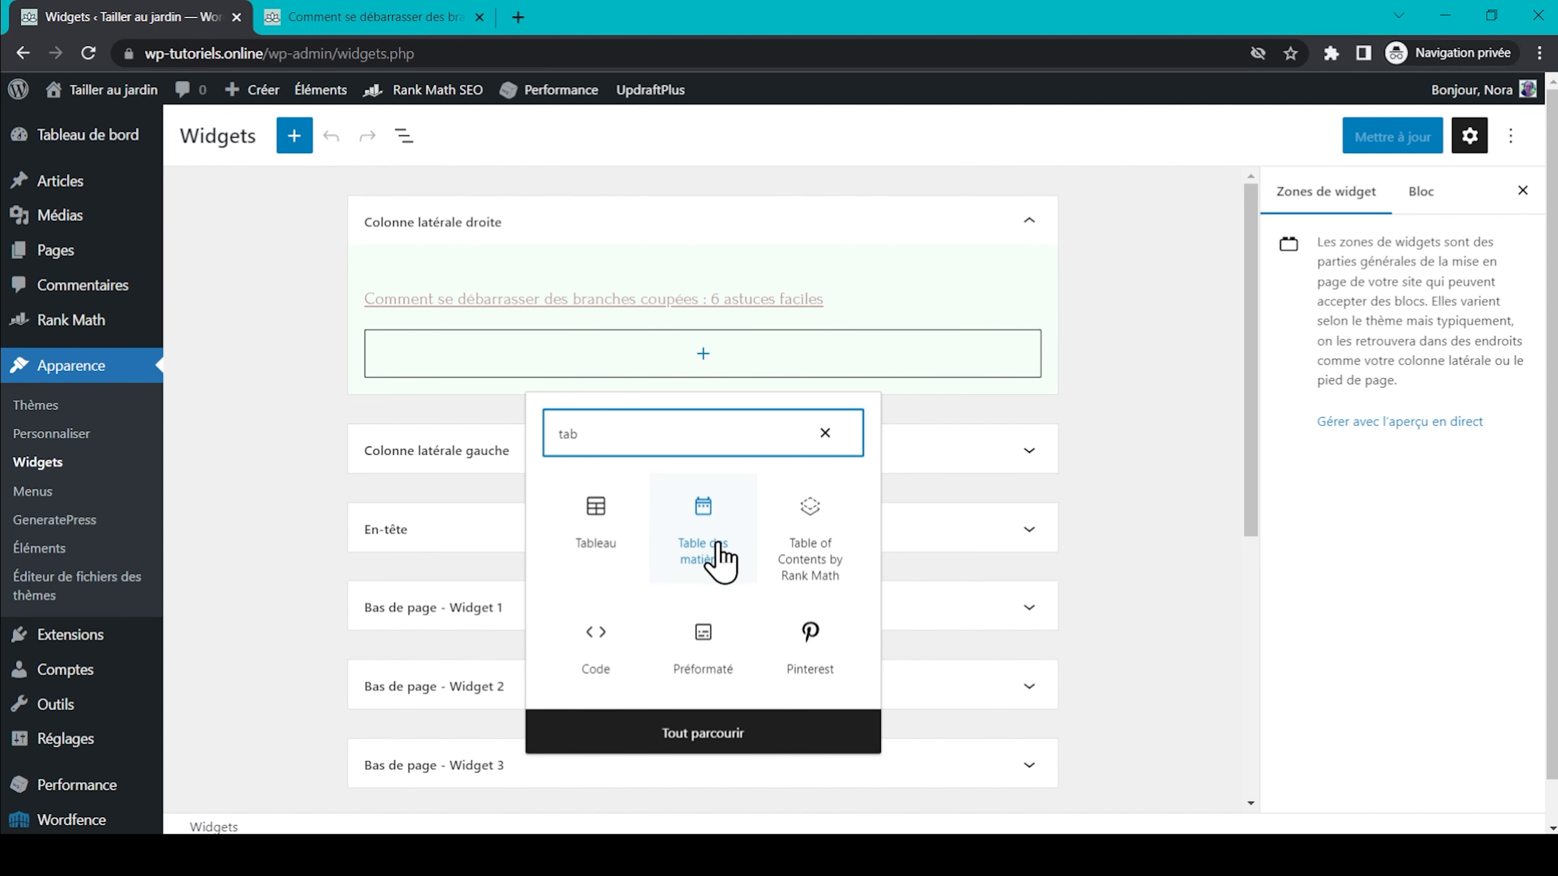
left_click(734, 537)
left_click(630, 425)
key("ctrl+BackSpace")
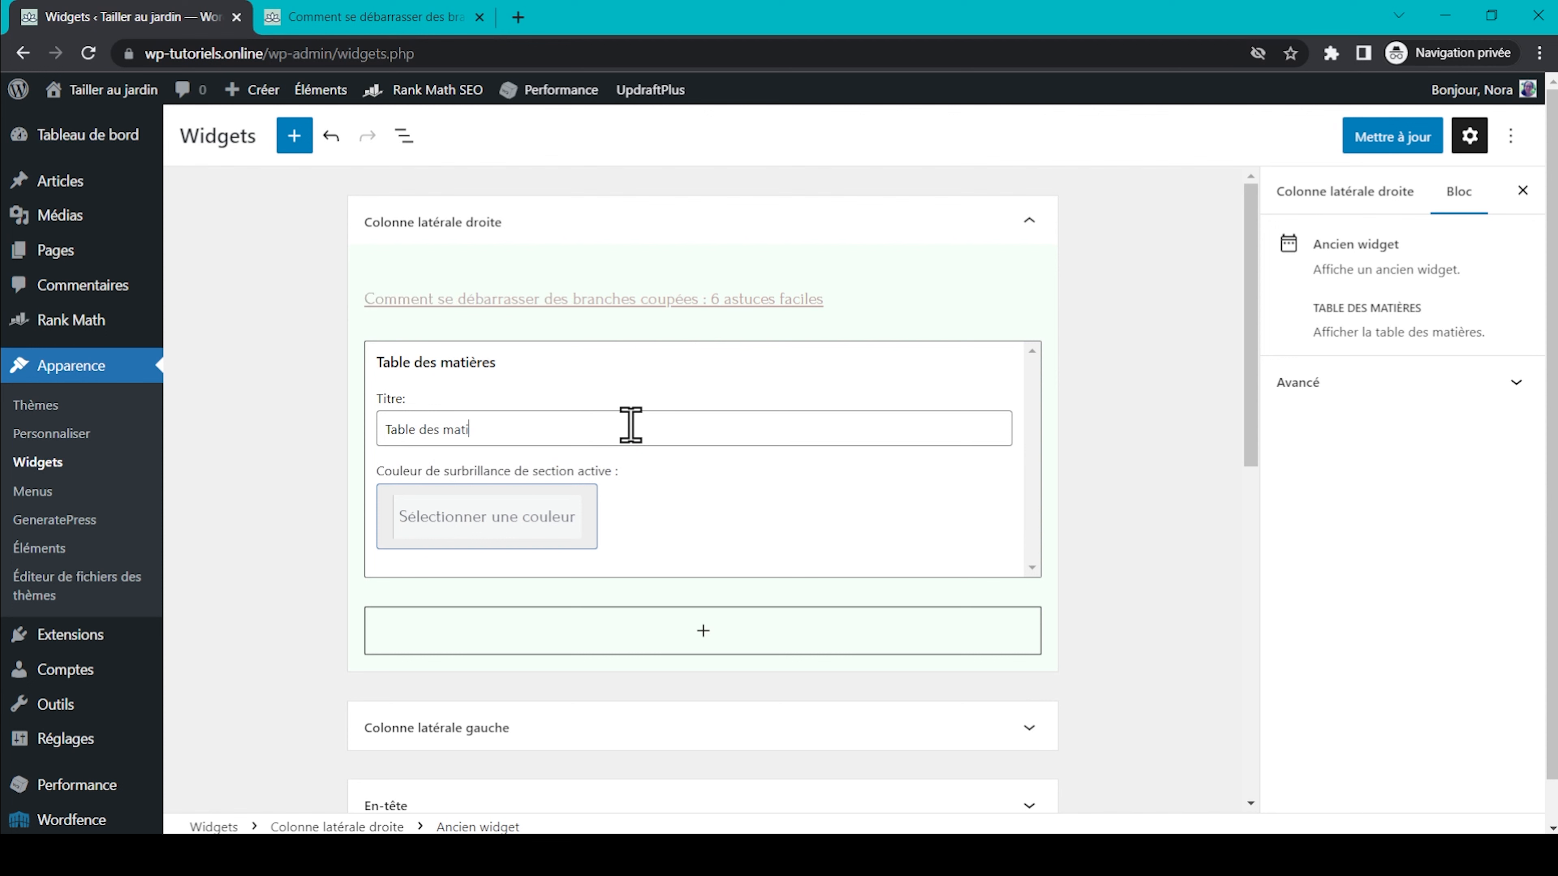
Move the table of contents widget above the article link in the Colonne latérale droite area and save the widgets
left_click(451, 295)
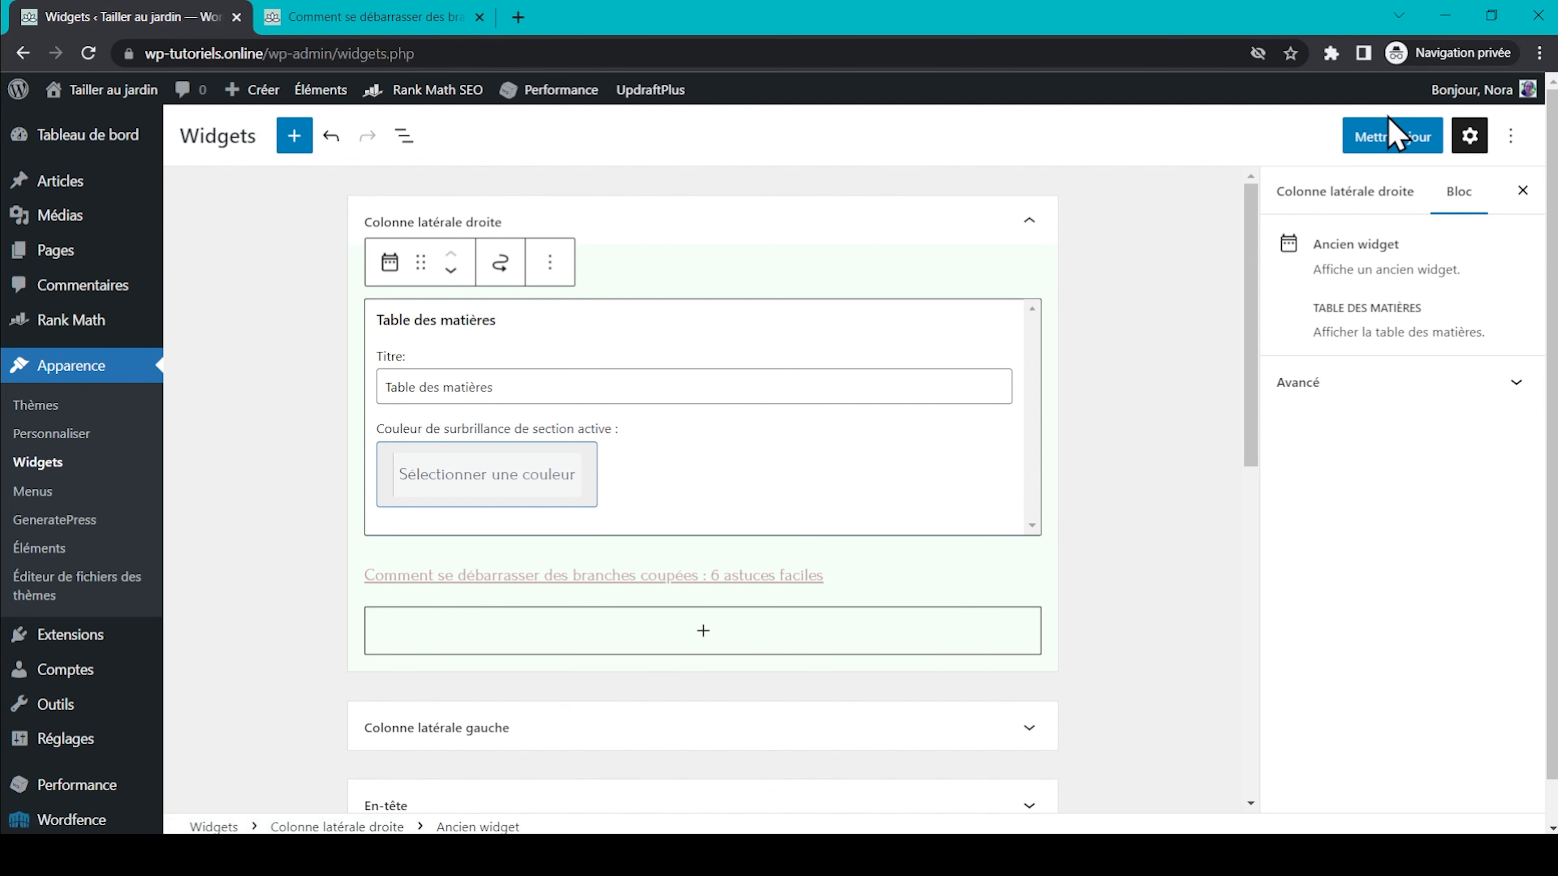
left_click(1405, 142)
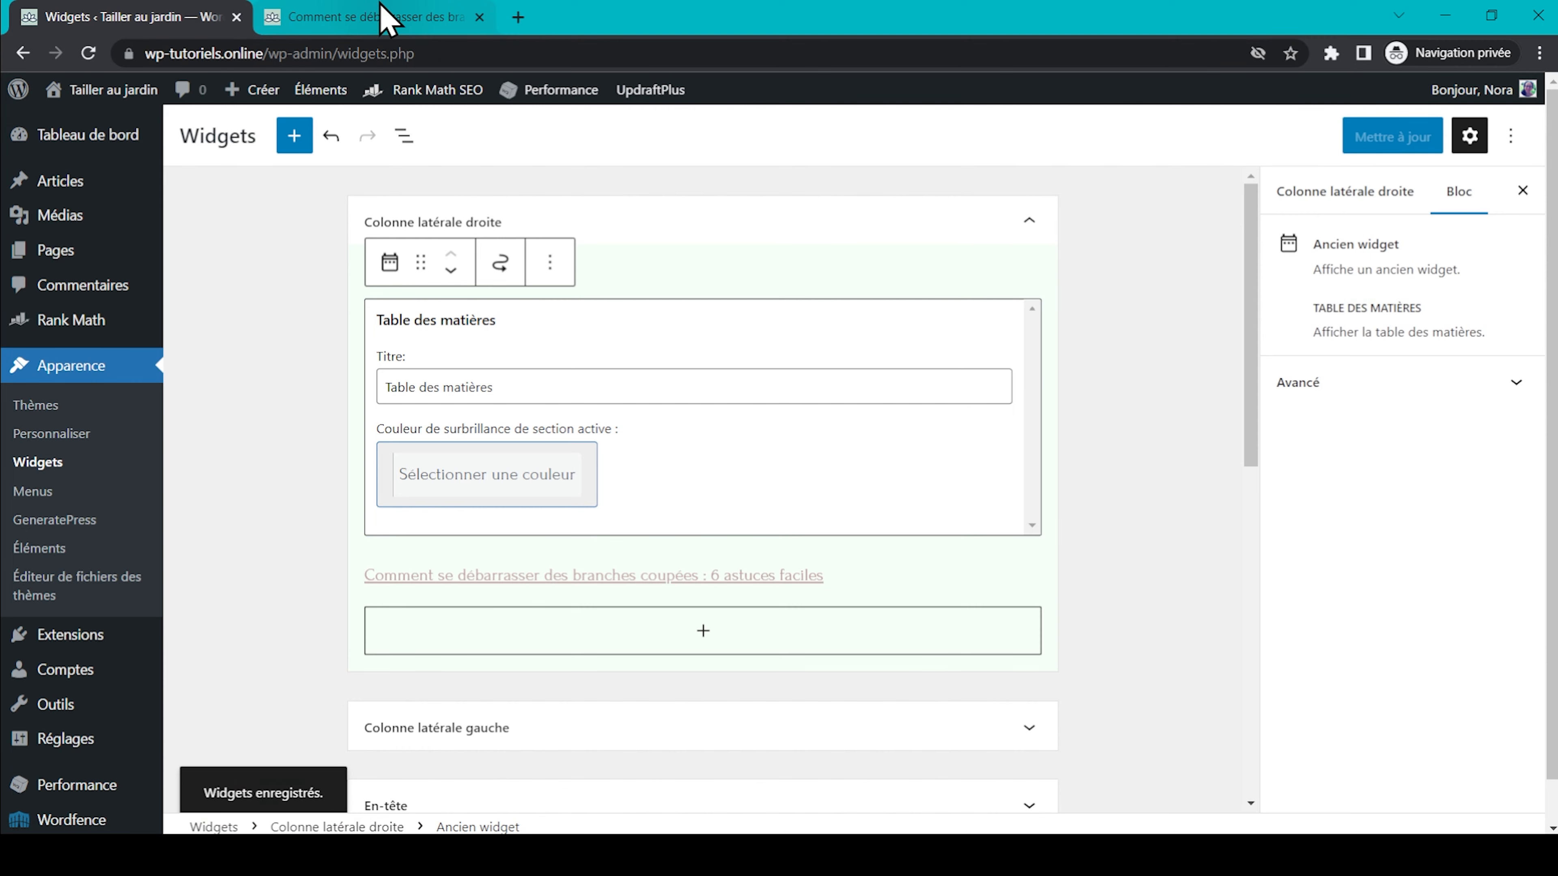
Reload the published article and compare the sidebar table of contents with the one inside the content
left_click(380, 17)
key("F5")
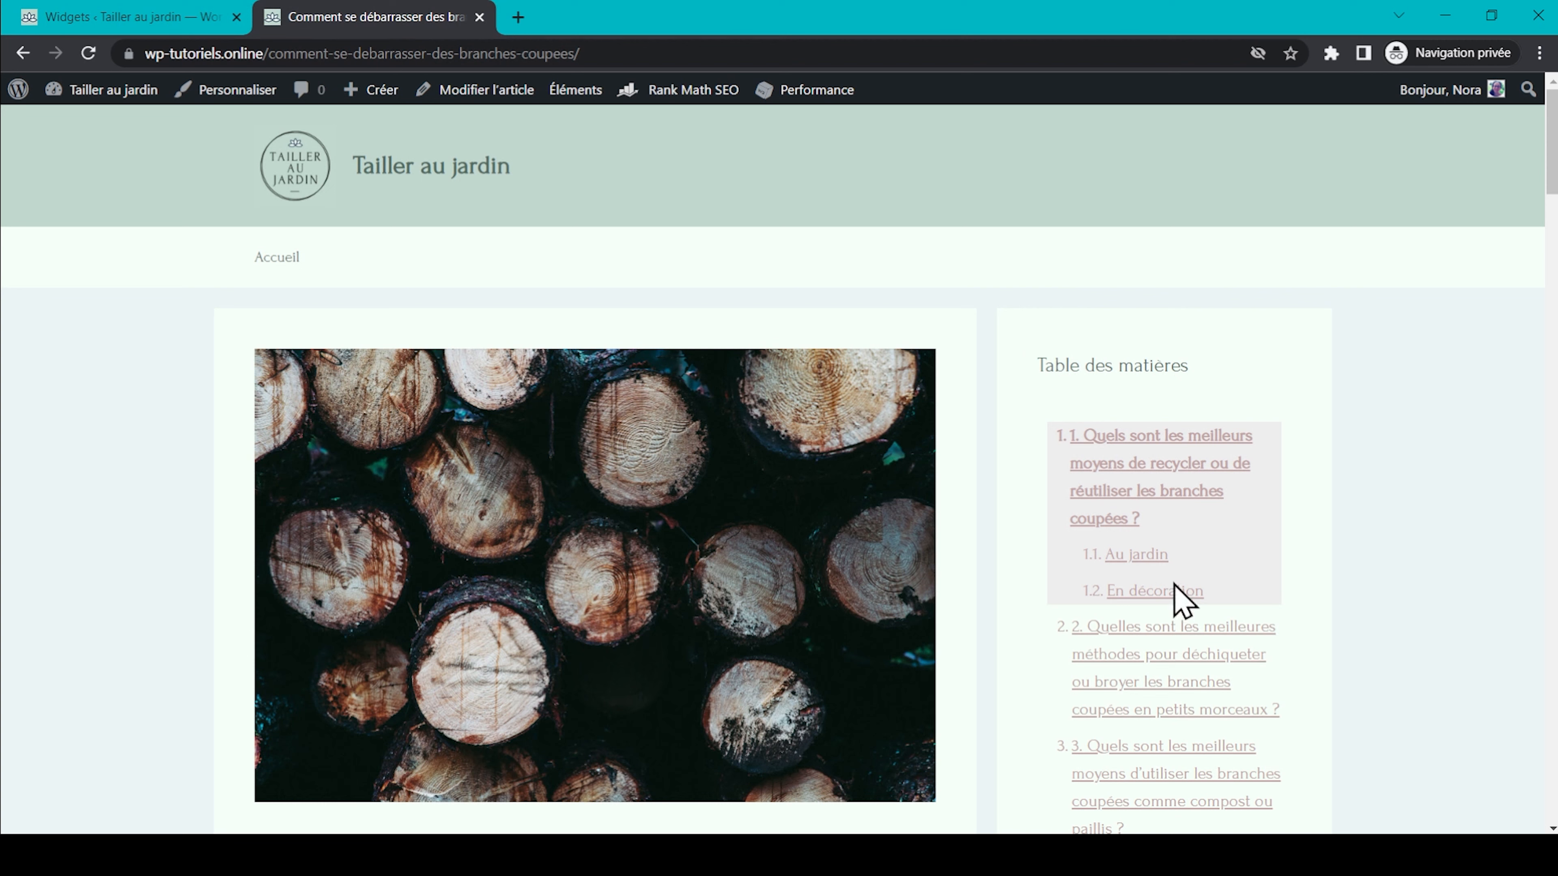
scroll(992, 494, "down", 8)
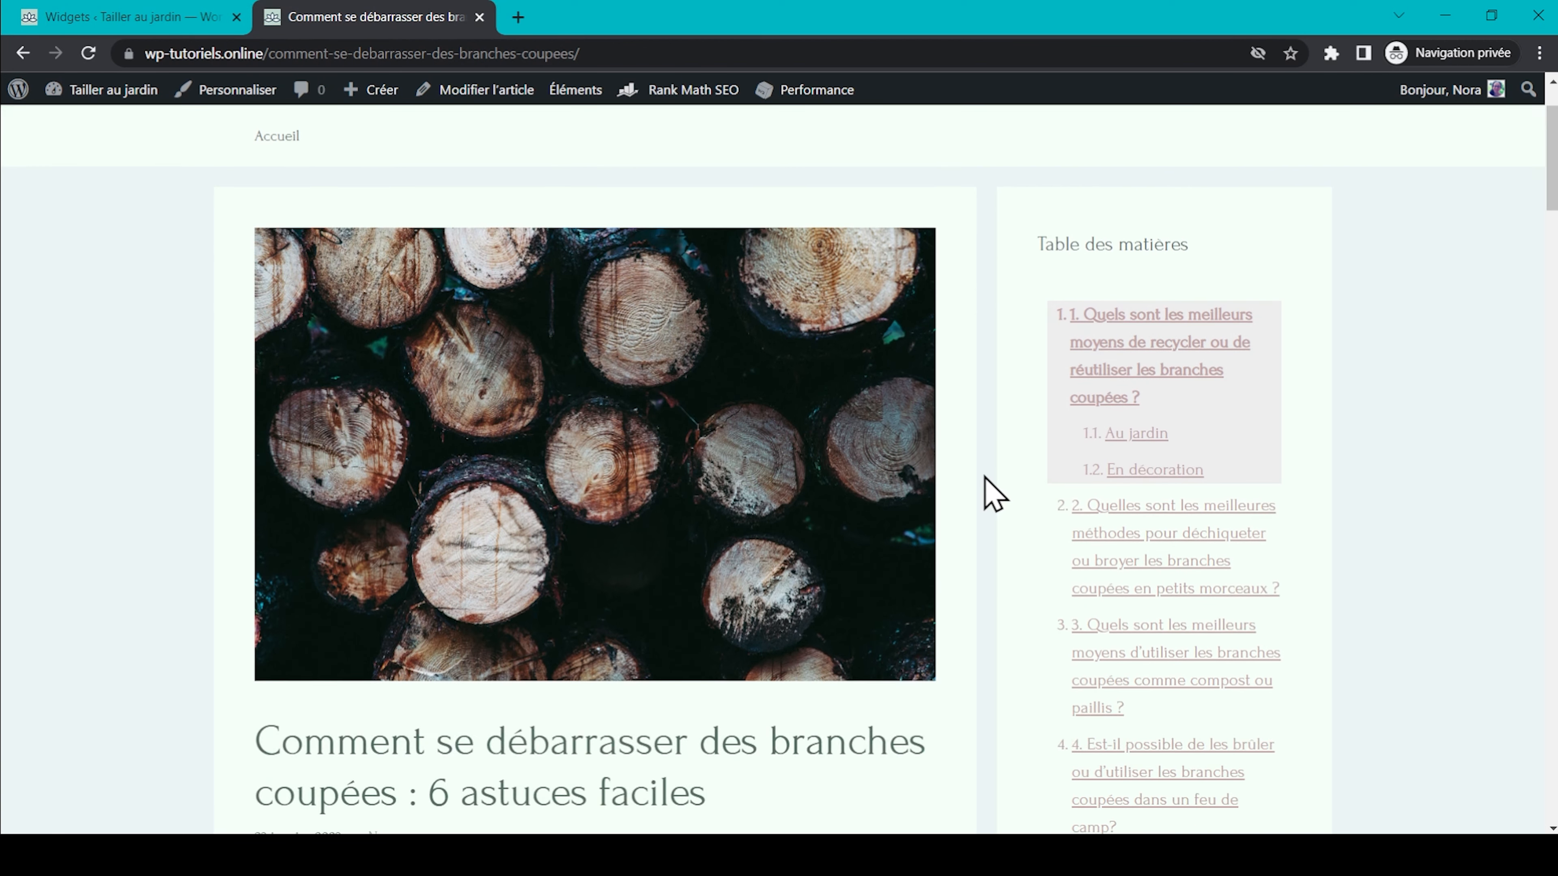
scroll(994, 494, "down", 2)
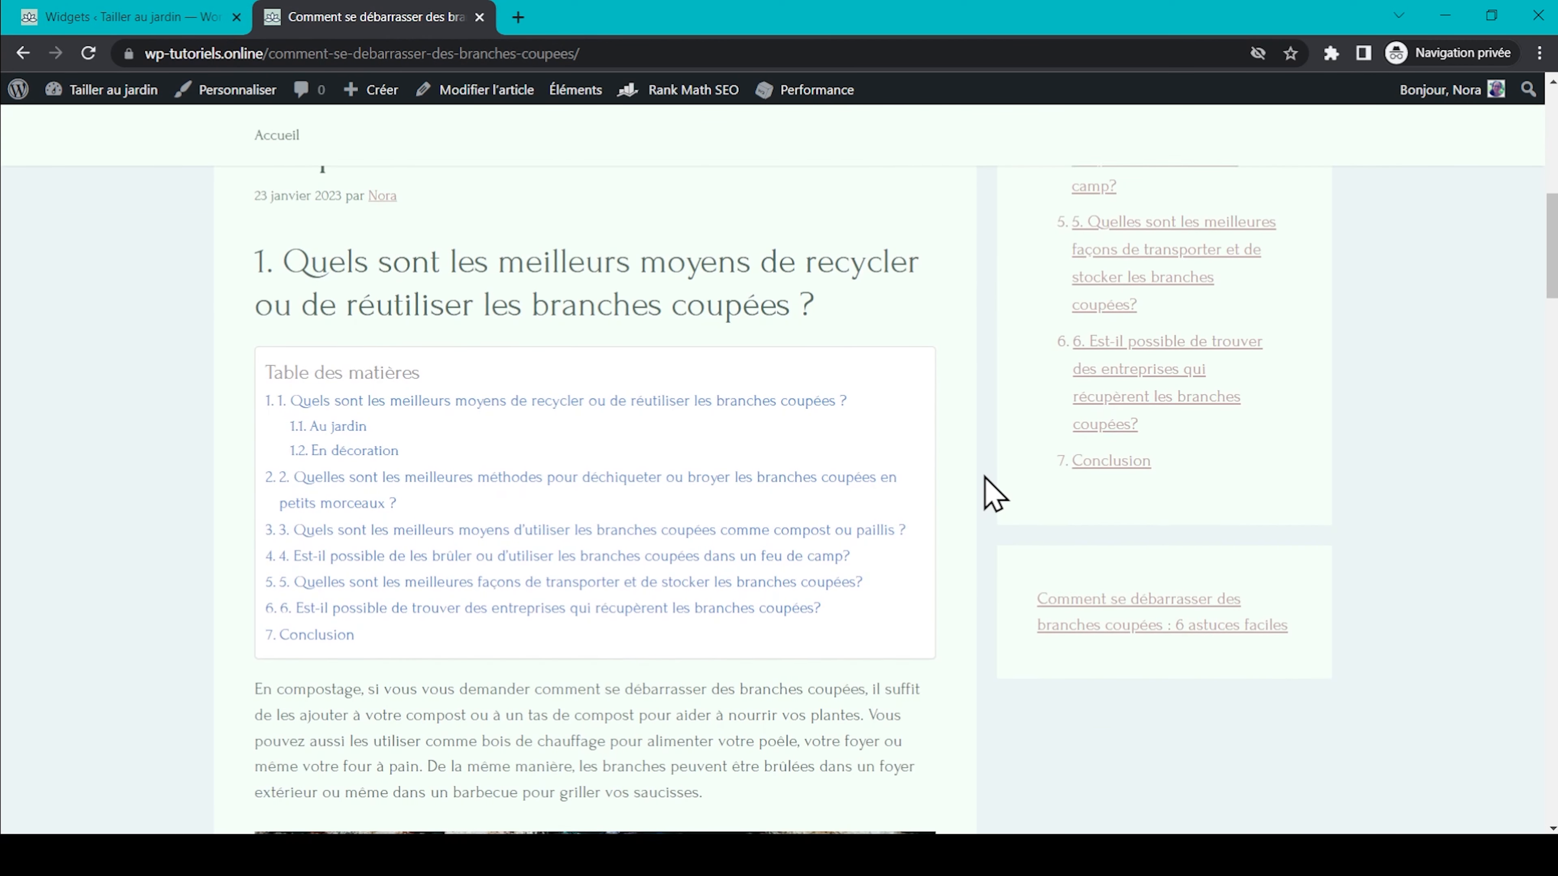
scroll(1288, 564, "up", 10)
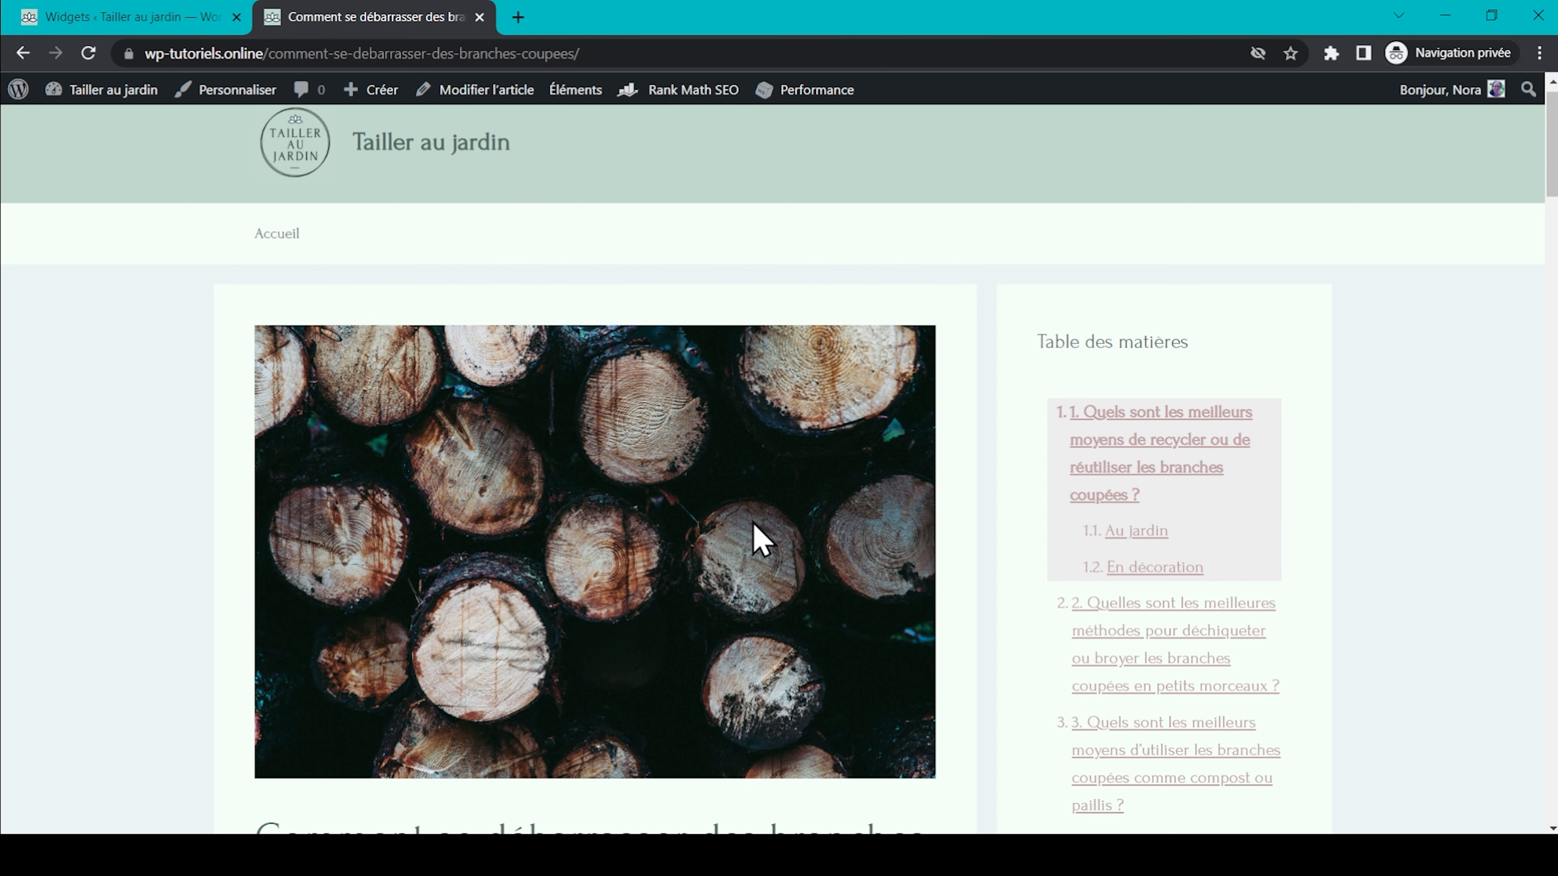
scroll(1002, 467, "up", 1)
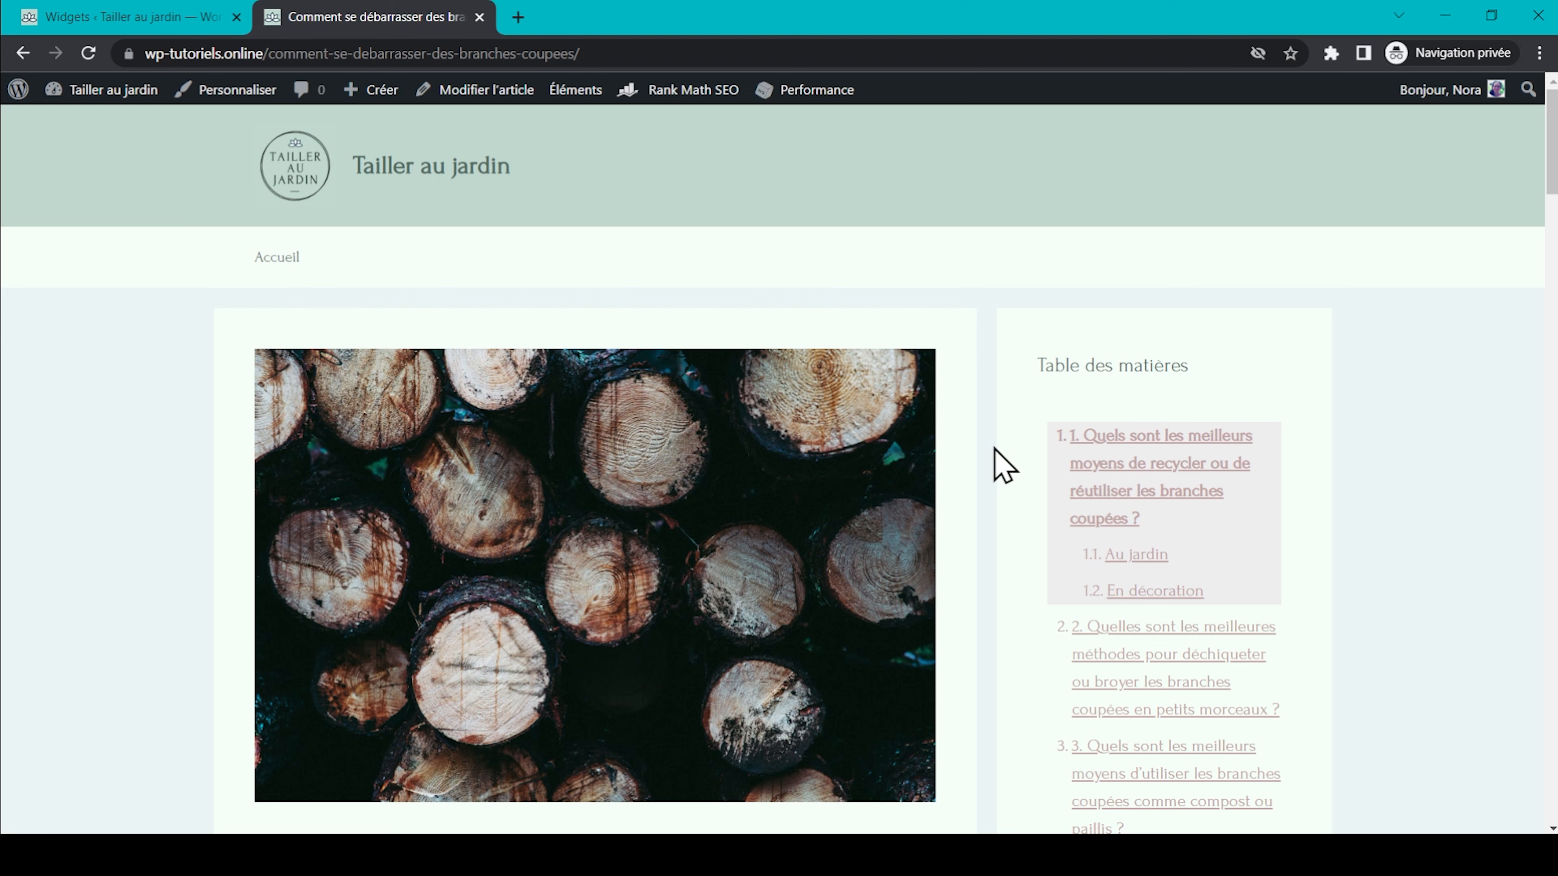